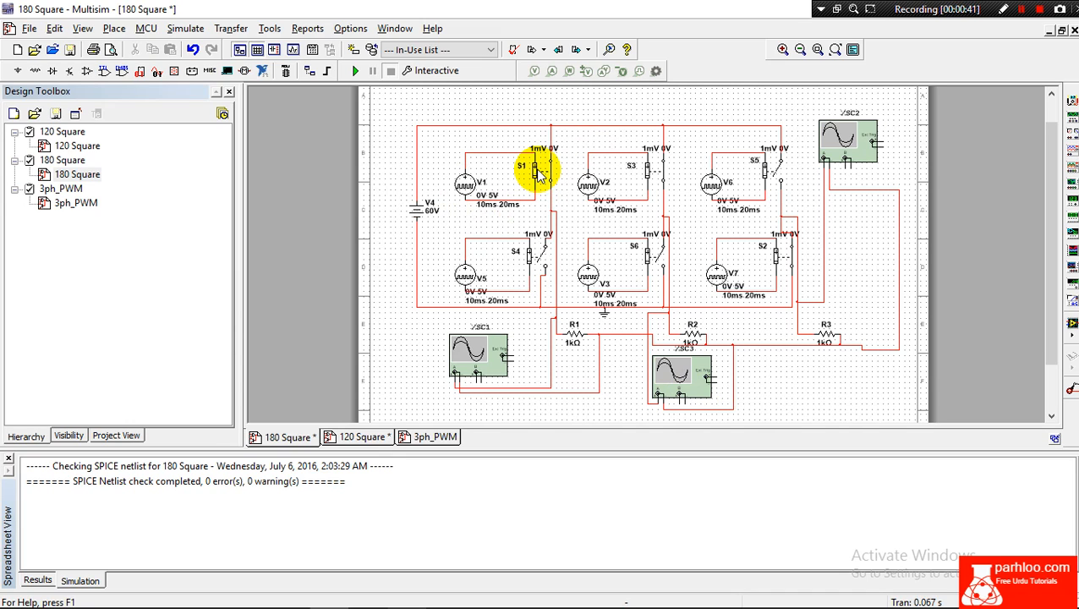
- Review the delay time, pulse width and period of pulse sources V1 and V5 in the 180 Square circuit
{"action": "left_click", "coordinate": [466, 183]}
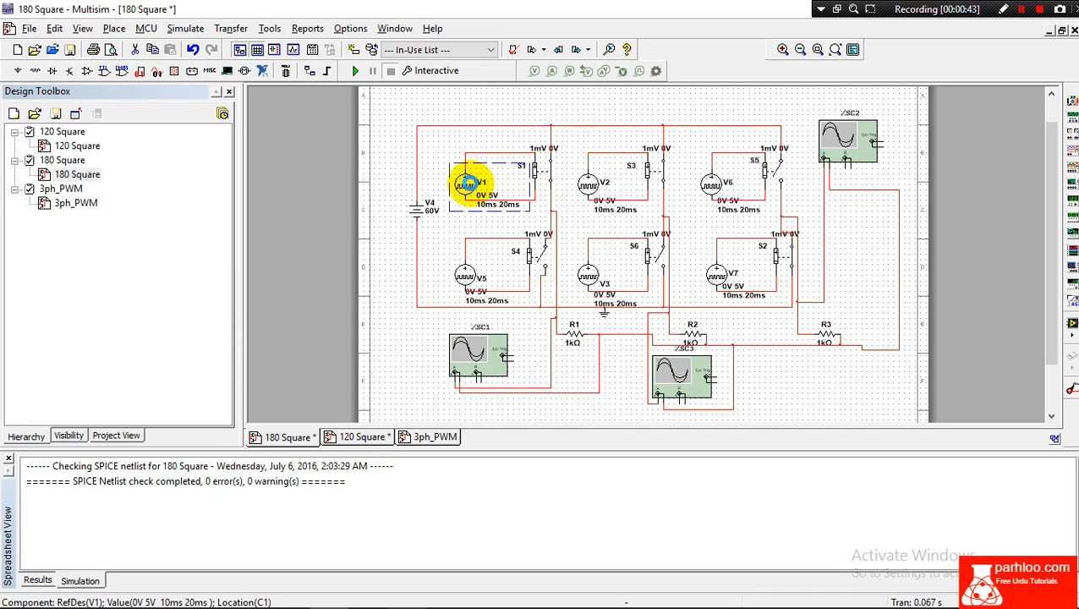
{"action": "double_click", "coordinate": [467, 184]}
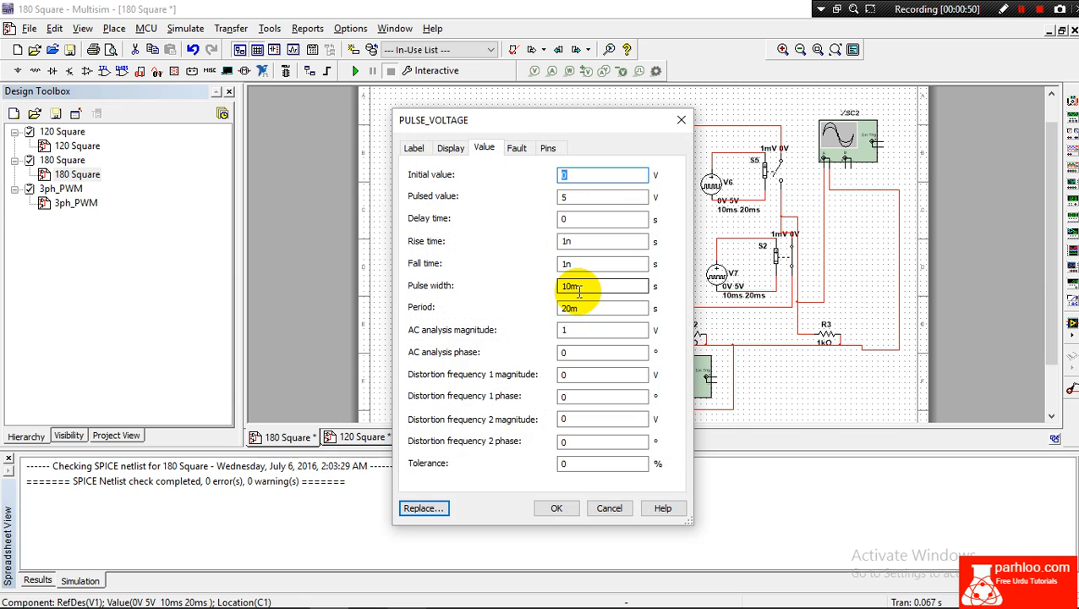
{"action": "left_click", "coordinate": [558, 509]}
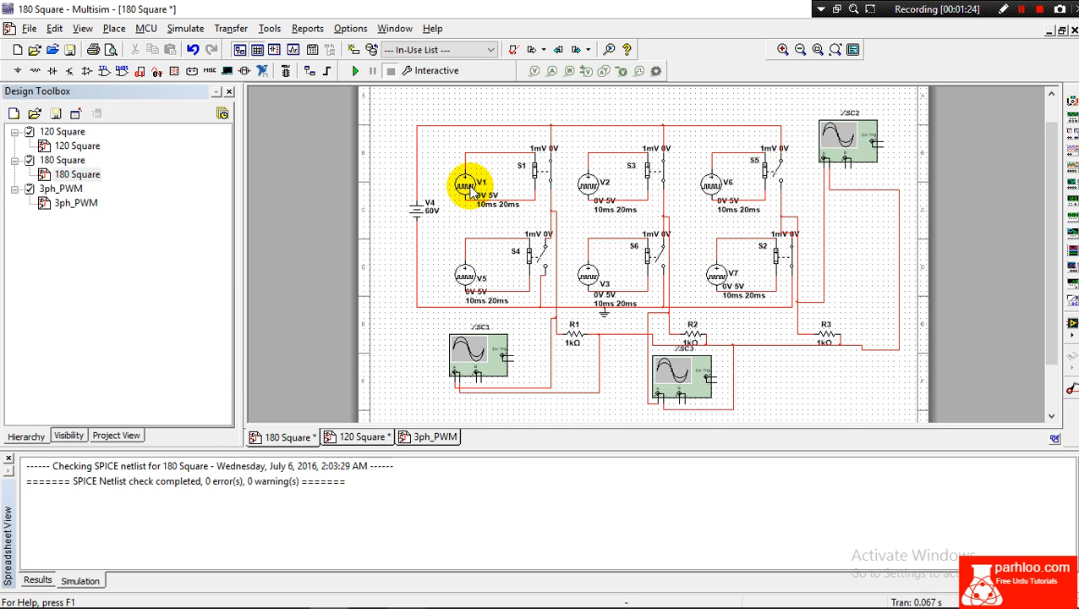
{"action": "double_click", "coordinate": [466, 278]}
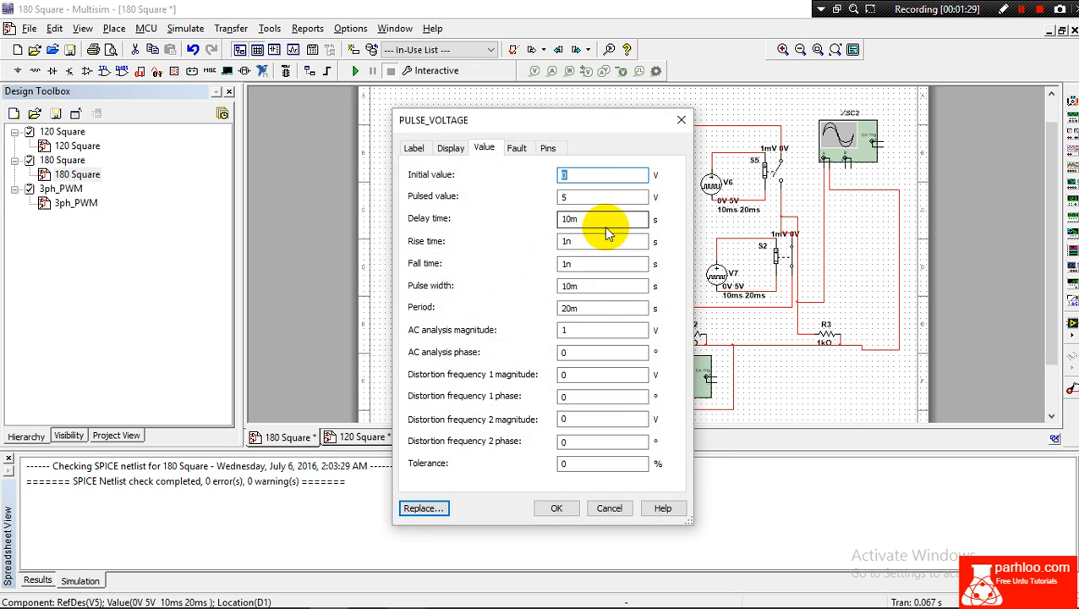
{"action": "left_click", "coordinate": [555, 510]}
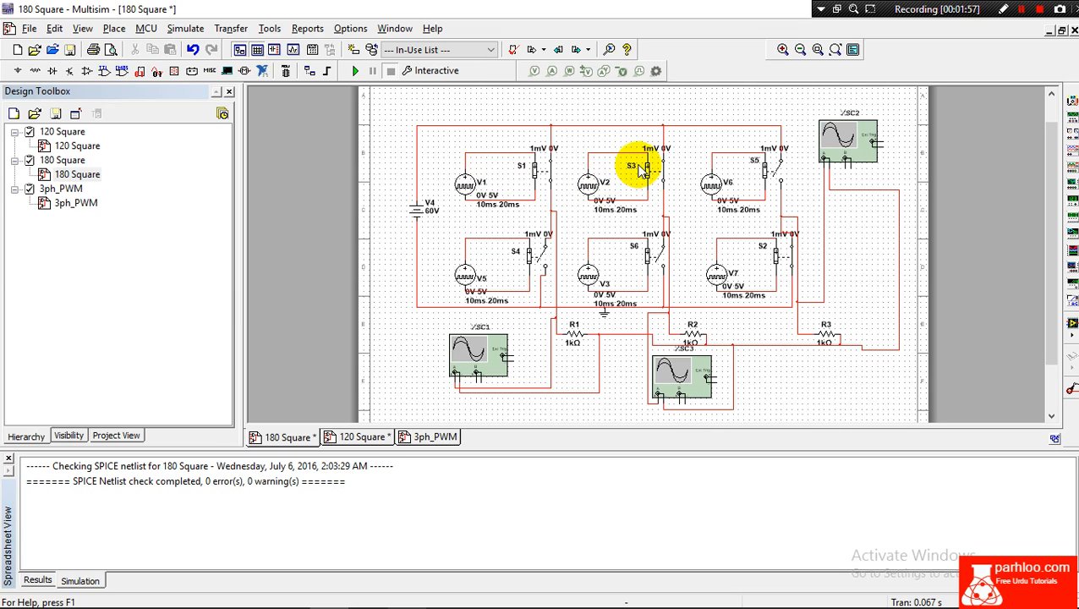
- Check the delay times of the upper-row pulse sources V2 and V6 driving switches S3 and S5
{"action": "left_click", "coordinate": [586, 188]}
{"action": "double_click", "coordinate": [586, 187]}
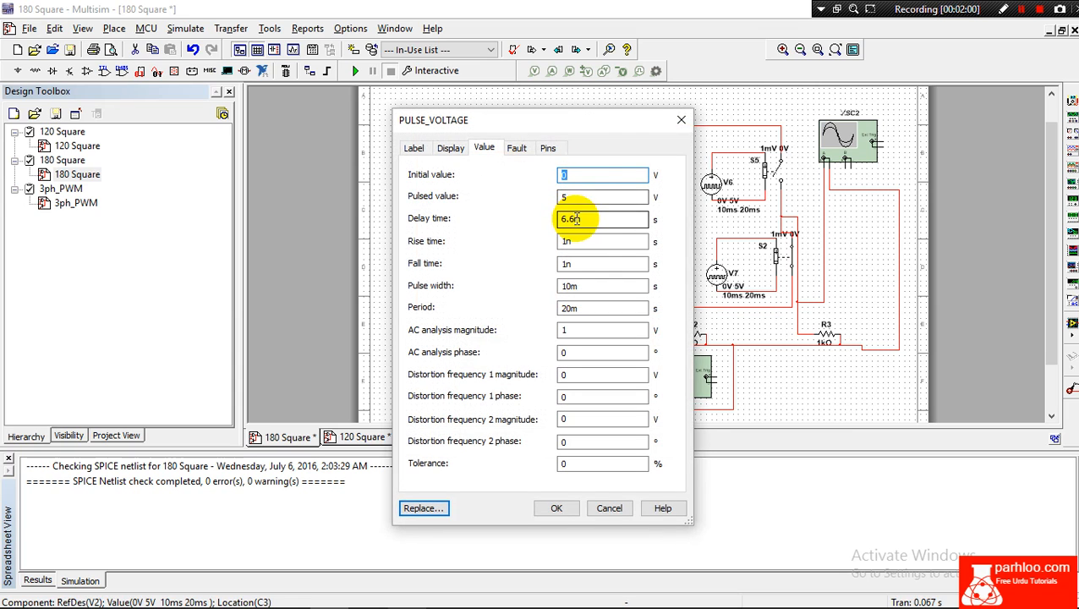
{"action": "left_click", "coordinate": [681, 123]}
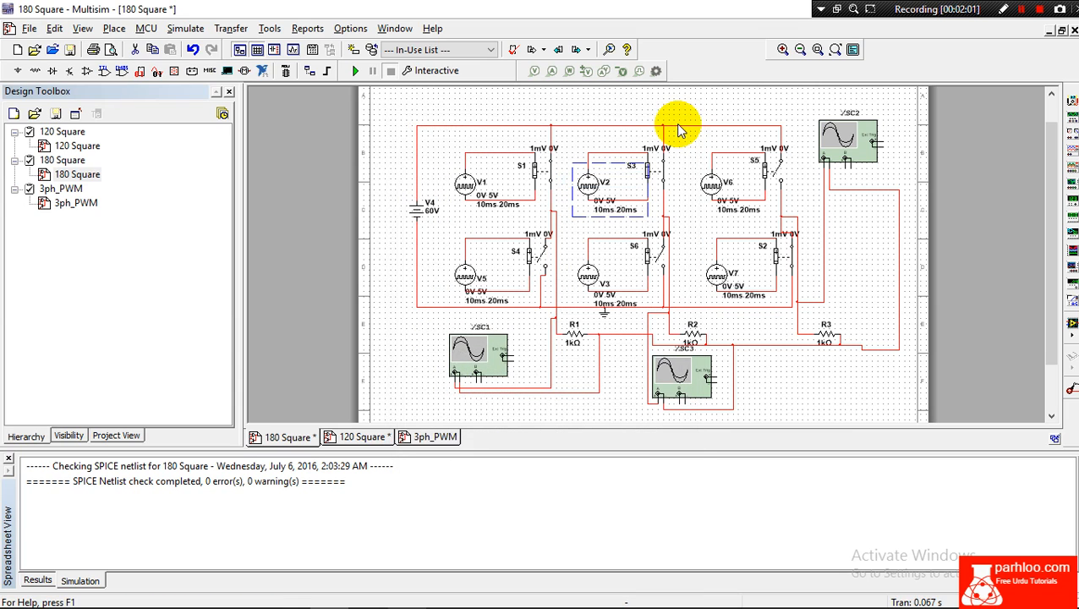
{"action": "double_click", "coordinate": [716, 190]}
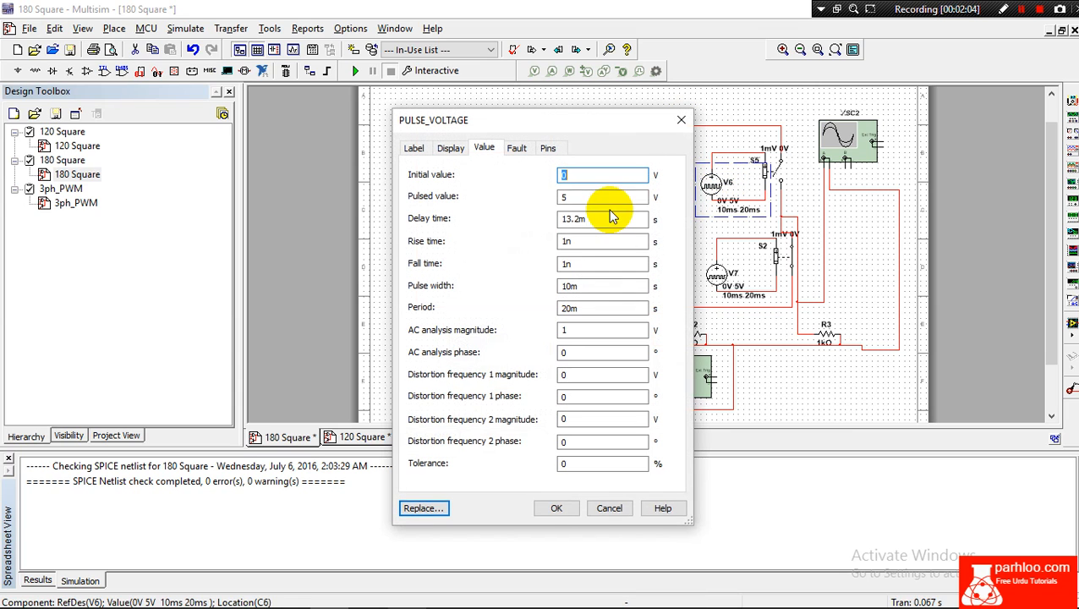
{"action": "left_click", "coordinate": [681, 120]}
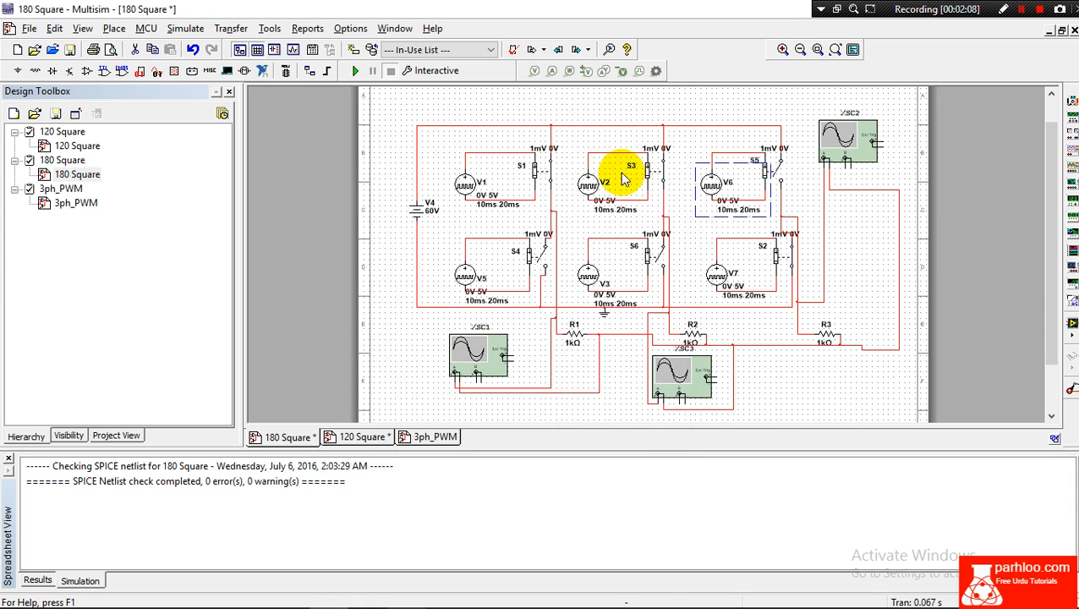
- Inspect the delay times of lower-row sources V3 and V7, rechecking V6 for comparison with V7
{"action": "double_click", "coordinate": [590, 277]}
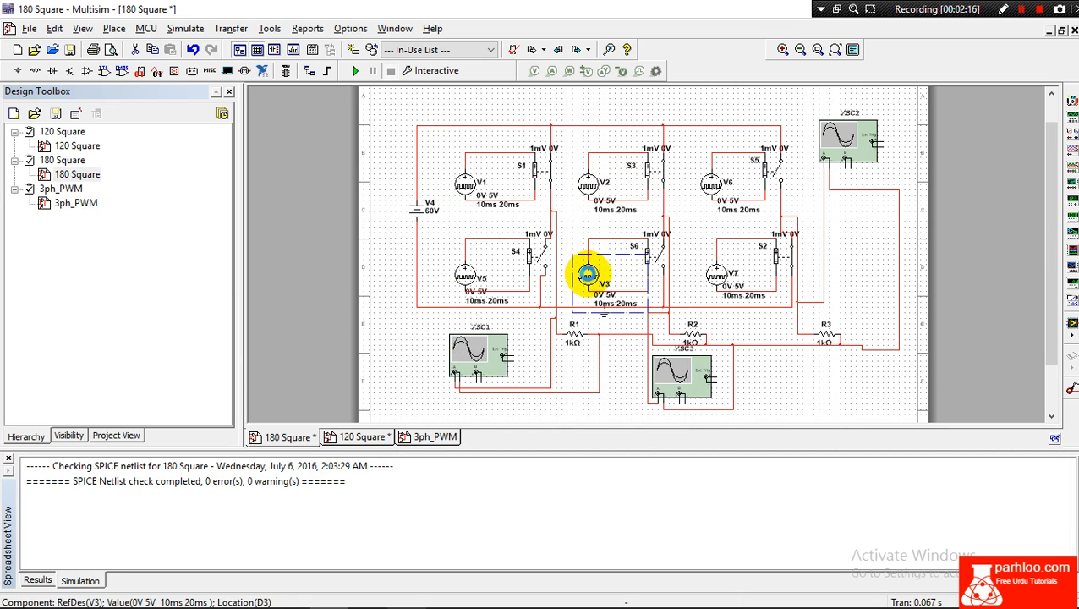
{"action": "left_click_drag", "start_coordinate": [590, 221], "coordinate": [554, 221]}
{"action": "left_click", "coordinate": [565, 511]}
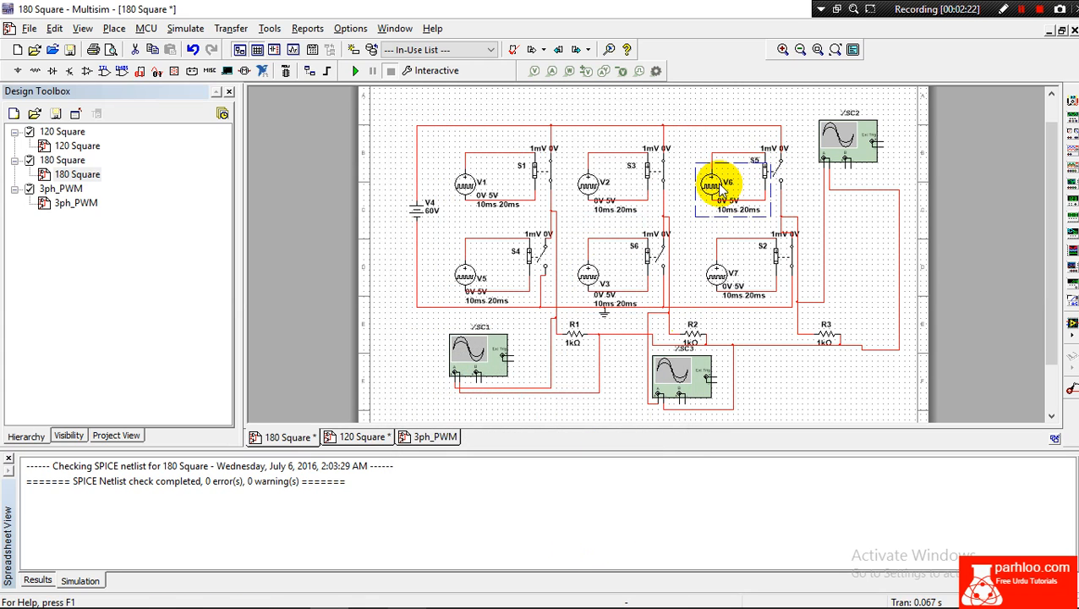
{"action": "double_click", "coordinate": [712, 184]}
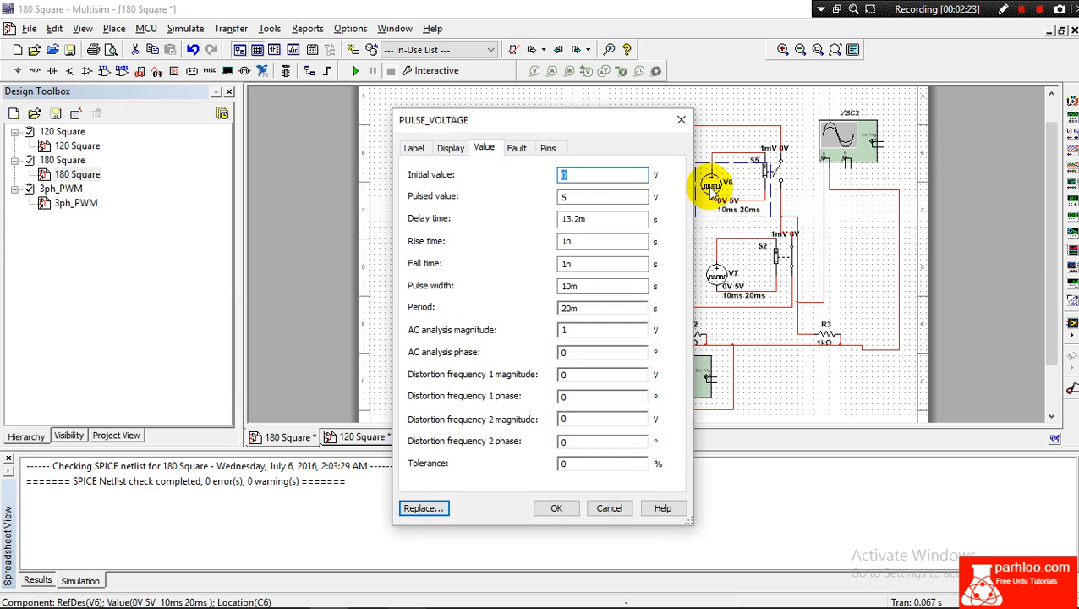
{"action": "left_click", "coordinate": [681, 119]}
{"action": "left_click", "coordinate": [715, 274]}
{"action": "double_click", "coordinate": [714, 274]}
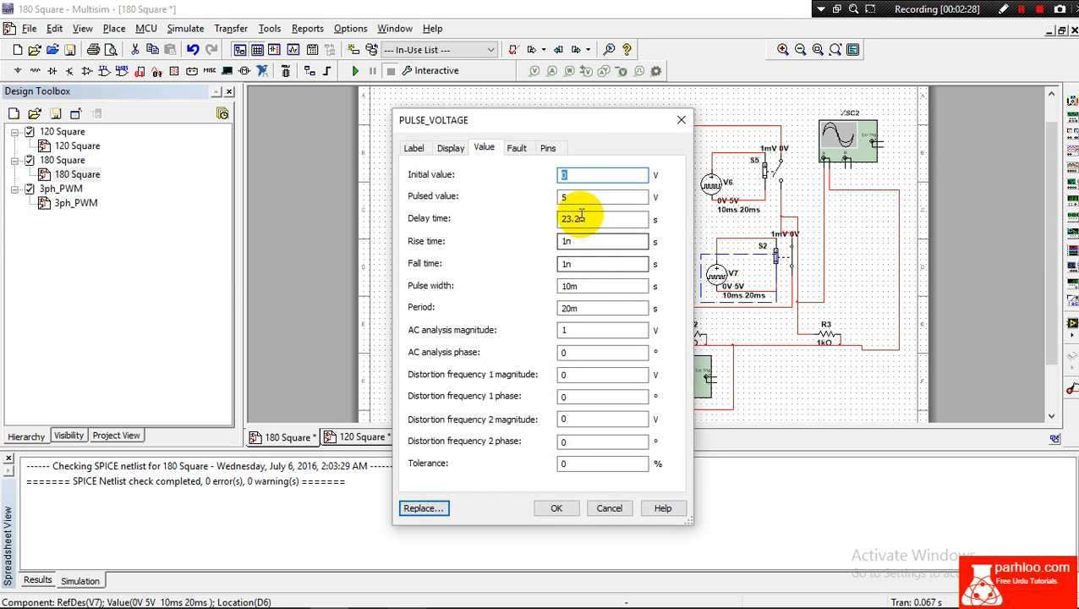
{"action": "left_click", "coordinate": [558, 508]}
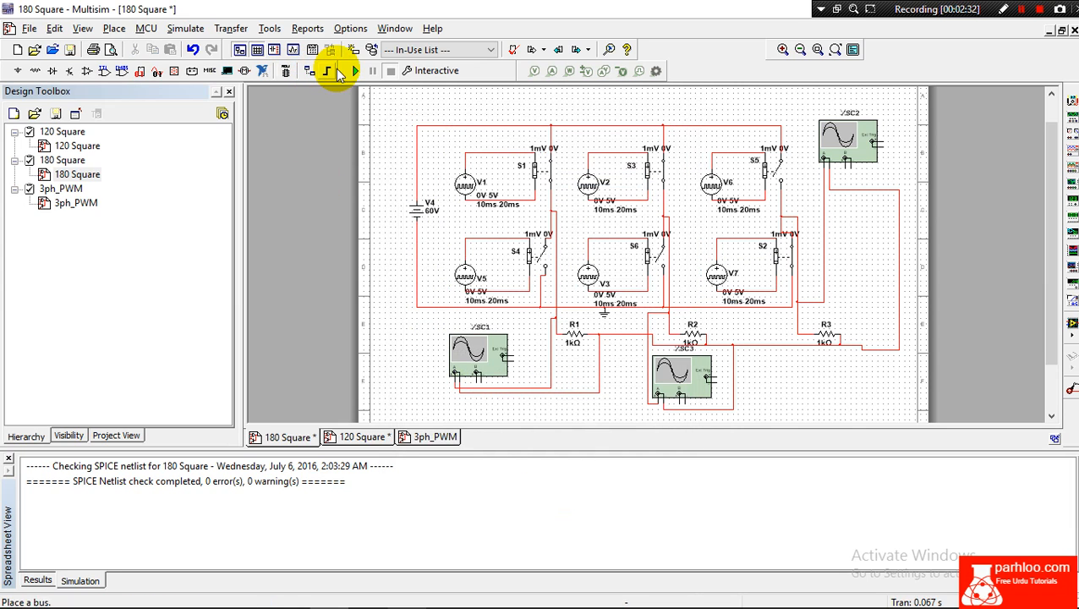
- Run the 180 Square simulation and open the displays of oscilloscopes XSC2 and XSC1
{"action": "left_click", "coordinate": [354, 73]}
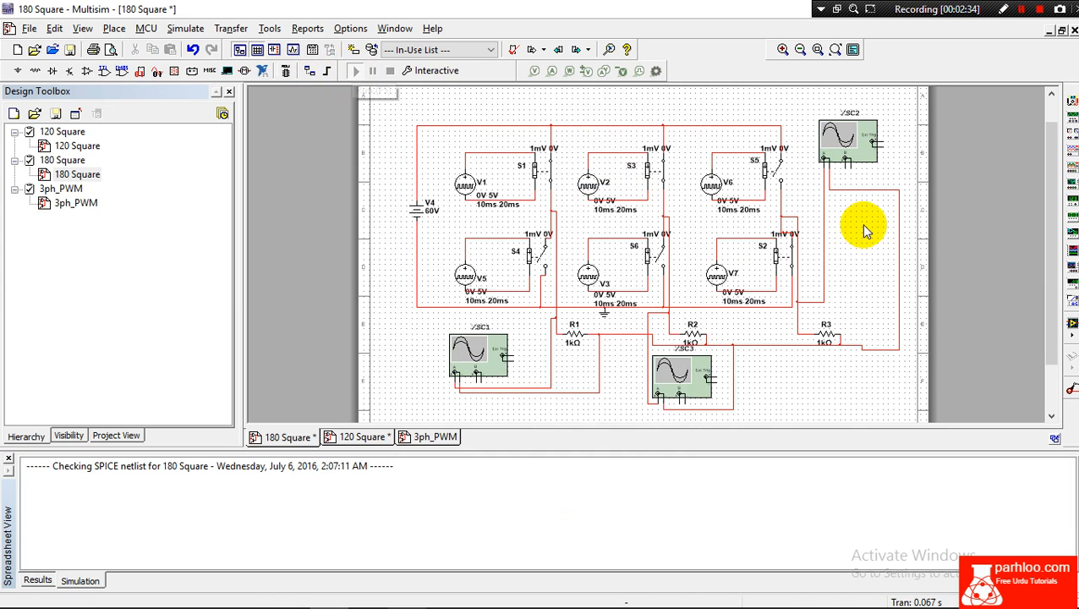
{"action": "double_click", "coordinate": [843, 145]}
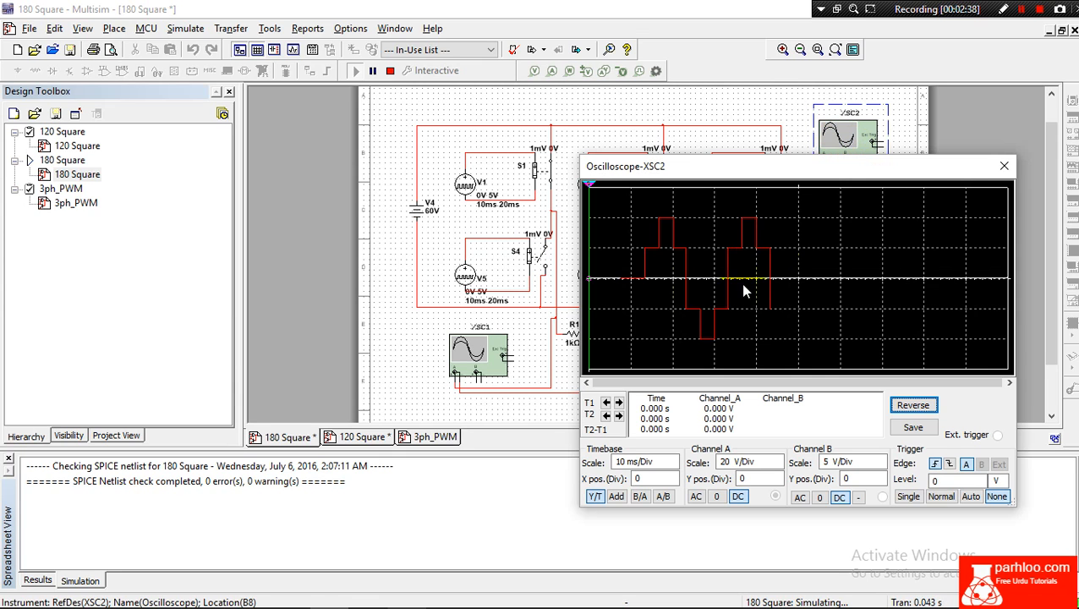
{"action": "left_click", "coordinate": [476, 355]}
{"action": "double_click", "coordinate": [476, 355]}
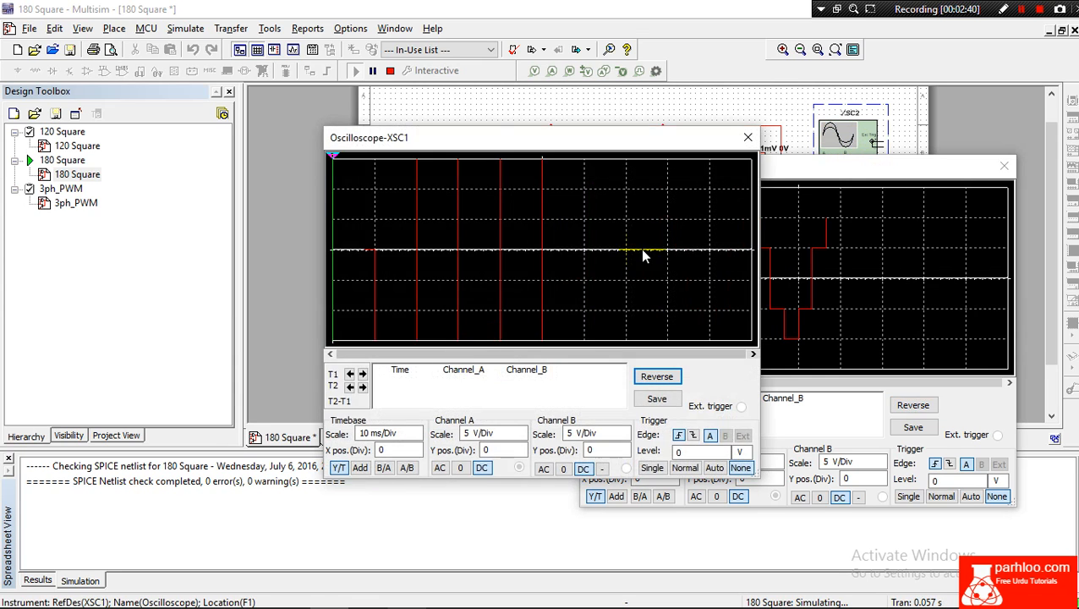
- Set XSC1's Channel A scale to 20 V/Div and move the XSC1 and XSC2 windows apart
{"action": "left_click", "coordinate": [524, 441]}
{"action": "left_click", "coordinate": [522, 429]}
{"action": "left_click", "coordinate": [523, 430]}
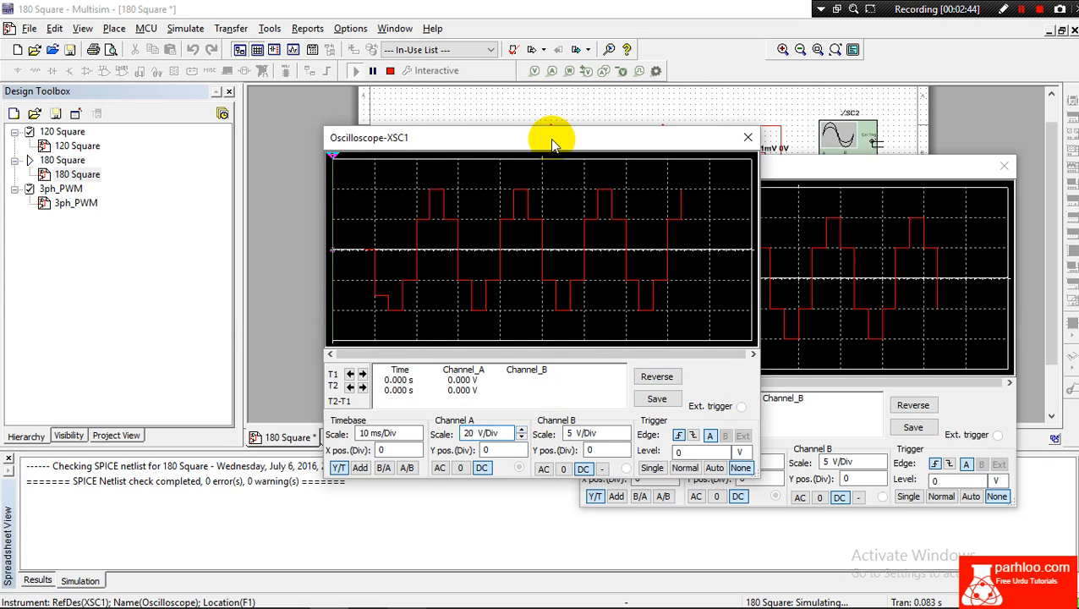
{"action": "left_click_drag", "start_coordinate": [384, 137], "coordinate": [106, 158]}
{"action": "left_click_drag", "start_coordinate": [719, 164], "coordinate": [829, 150]}
- Open oscilloscope XSC3 and set its Channel A scale to 20 V/Div
{"action": "double_click", "coordinate": [665, 369]}
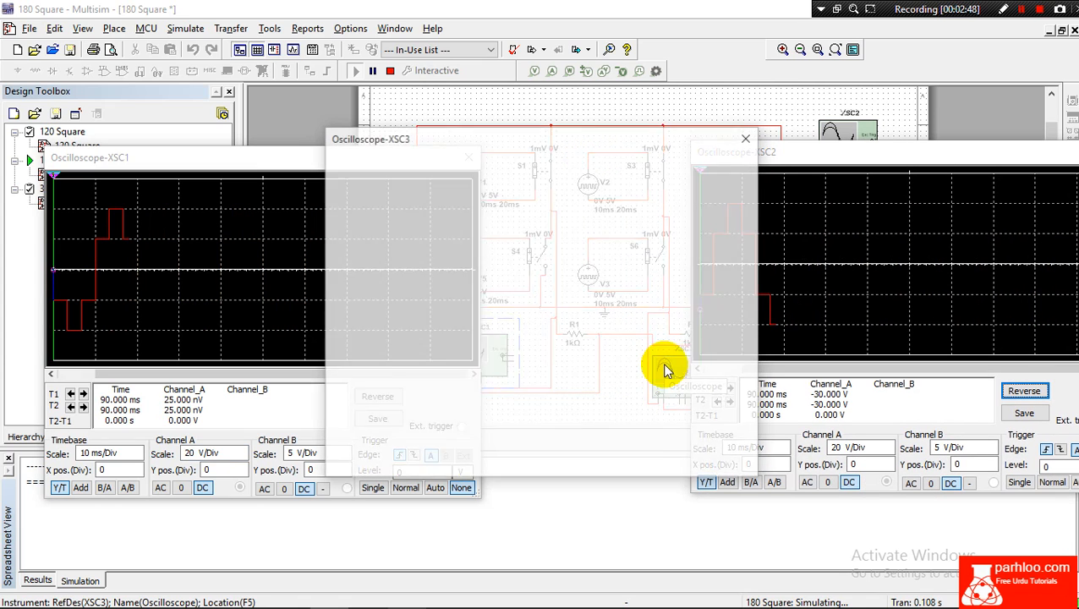
{"action": "left_click", "coordinate": [522, 433]}
{"action": "left_click", "coordinate": [522, 430]}
{"action": "left_click", "coordinate": [522, 430]}
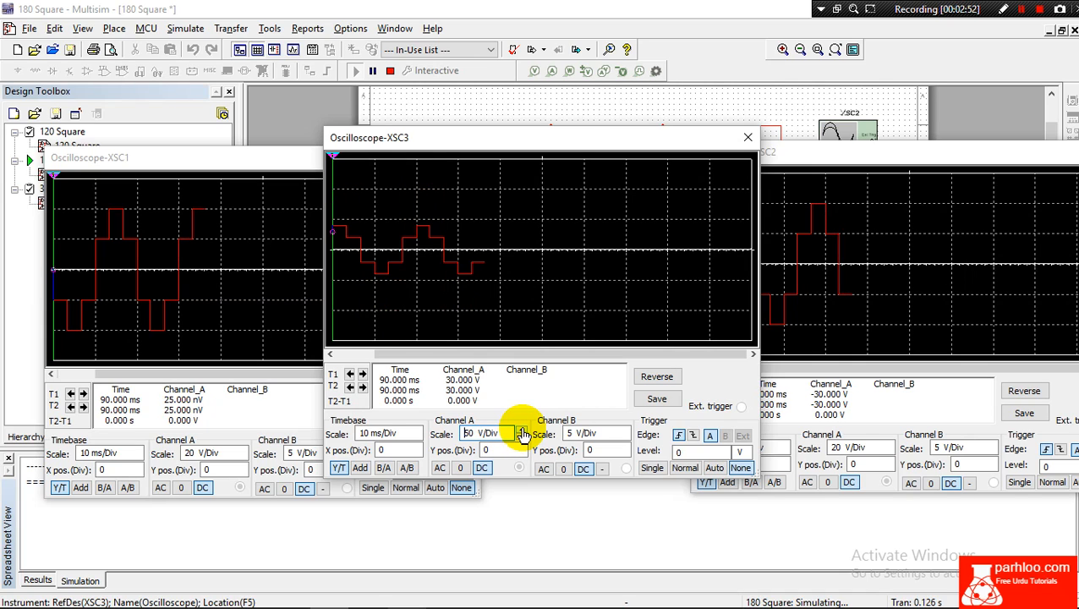
{"action": "left_click", "coordinate": [522, 430]}
{"action": "left_click", "coordinate": [521, 437]}
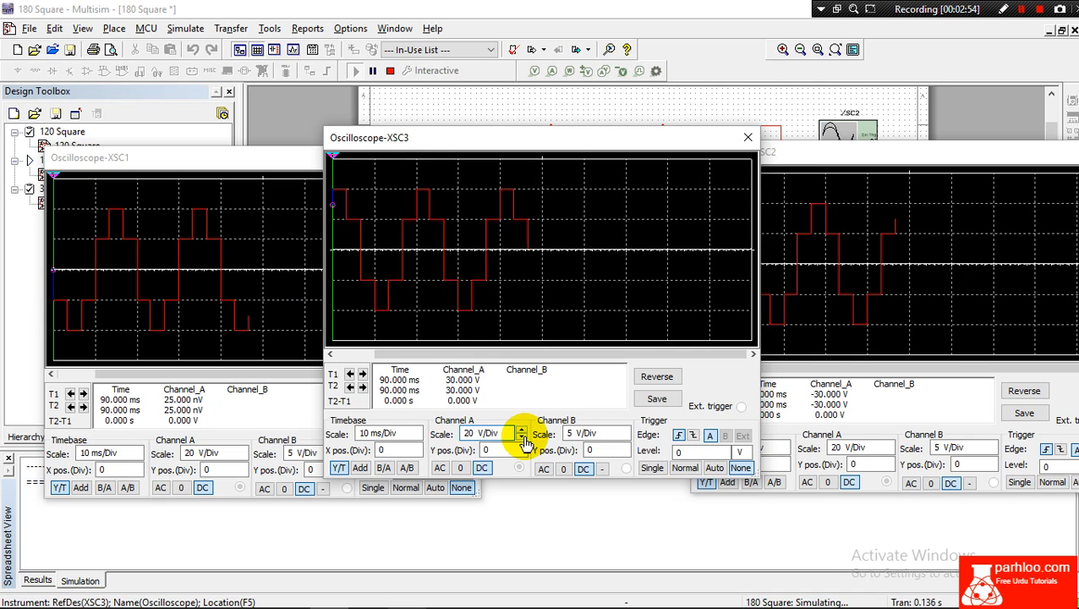
- Stop the simulation and close the displays of all three oscilloscopes
{"action": "left_click", "coordinate": [390, 72]}
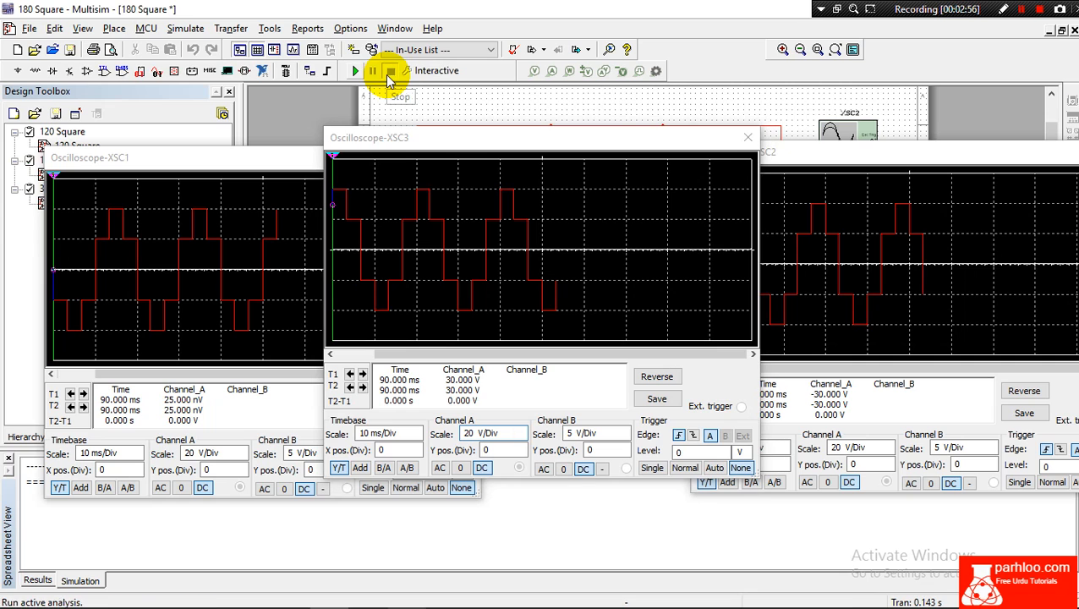
{"action": "left_click", "coordinate": [747, 141]}
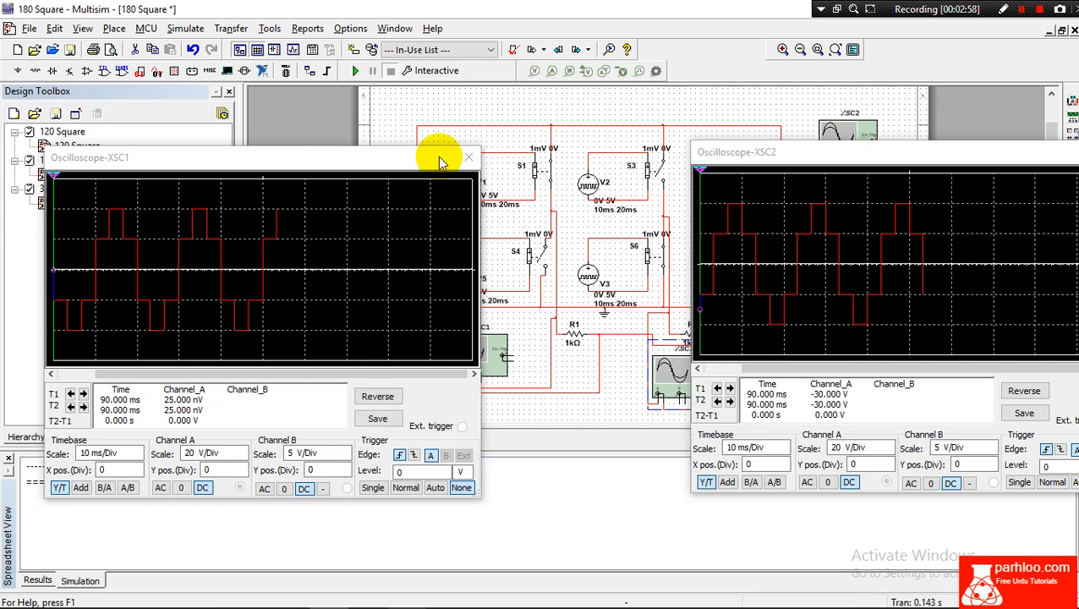
{"action": "left_click", "coordinate": [466, 157]}
{"action": "left_click_drag", "start_coordinate": [961, 160], "coordinate": [730, 144]}
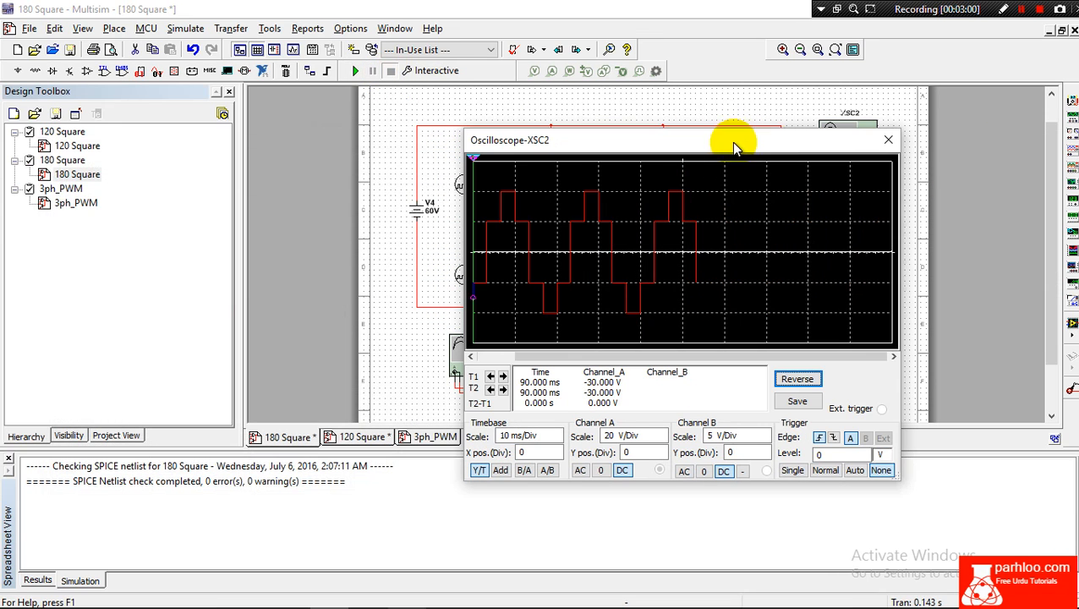
{"action": "left_click", "coordinate": [888, 140]}
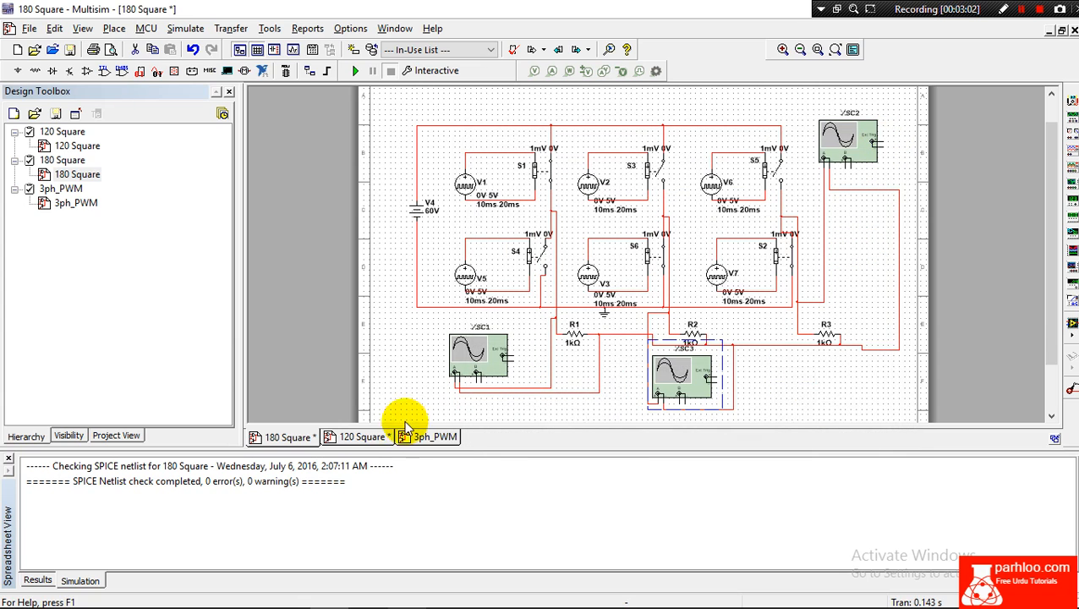
- Switch to the 120 Square design and review the pulse settings of sources V4 and V5
{"action": "left_click", "coordinate": [364, 438]}
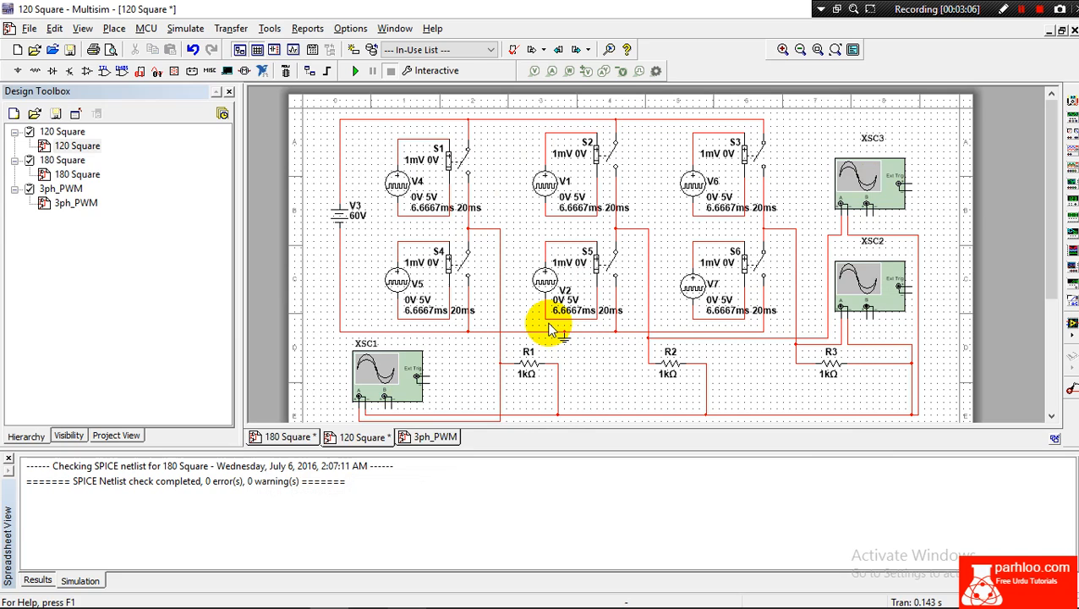
{"action": "double_click", "coordinate": [404, 185]}
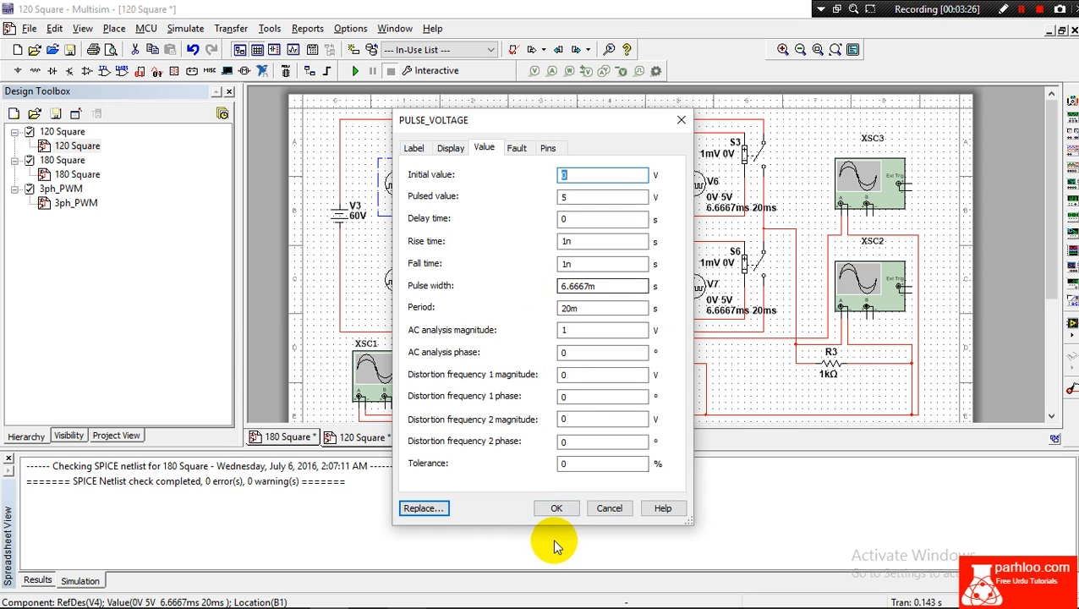
{"action": "left_click", "coordinate": [555, 508]}
{"action": "left_click", "coordinate": [397, 285]}
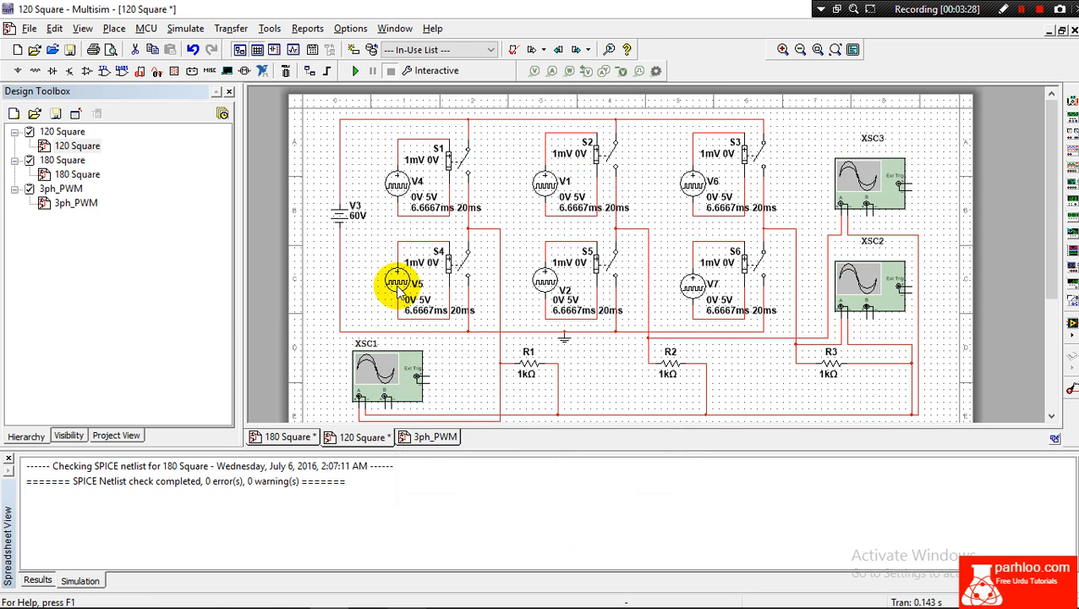
{"action": "double_click", "coordinate": [397, 285]}
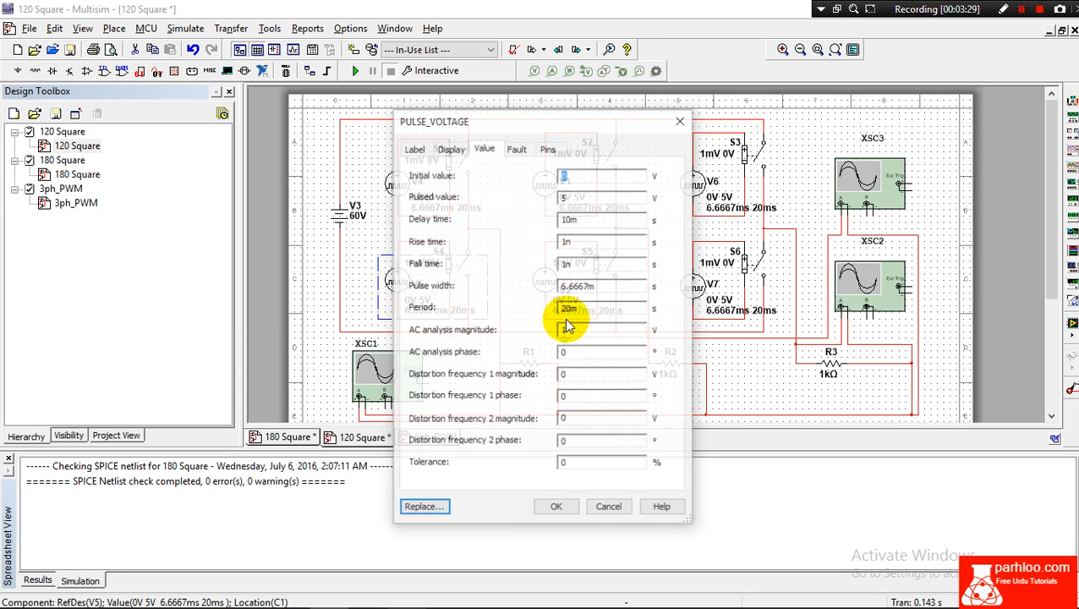
{"action": "left_click", "coordinate": [556, 507]}
- Review the delay times and pulse settings of the upper-switch gate sources V4, V1 and V6
{"action": "double_click", "coordinate": [397, 184]}
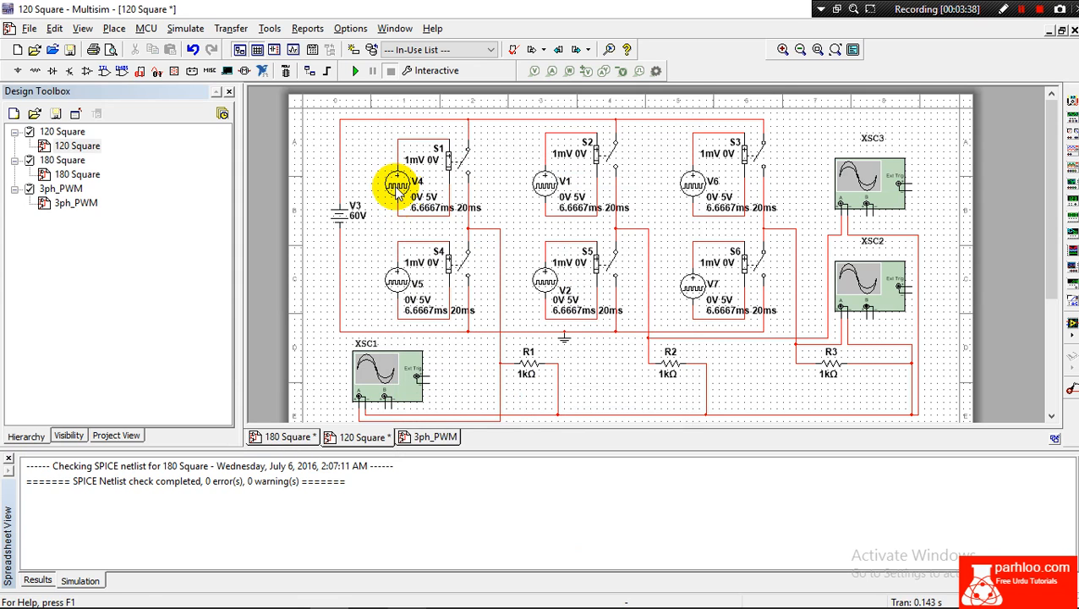
{"action": "double_click", "coordinate": [397, 184]}
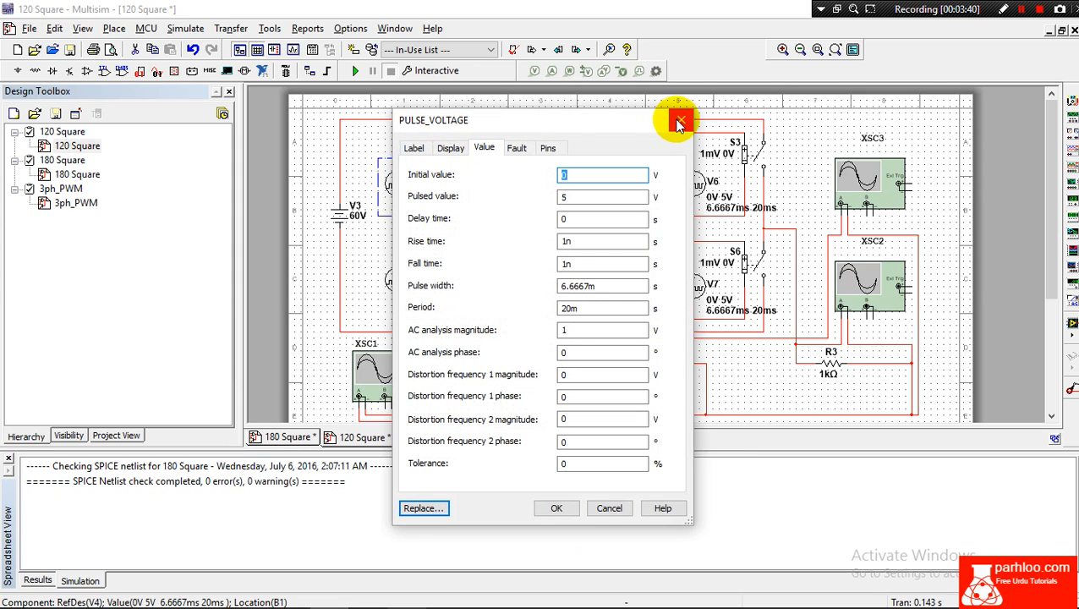
{"action": "left_click", "coordinate": [677, 124]}
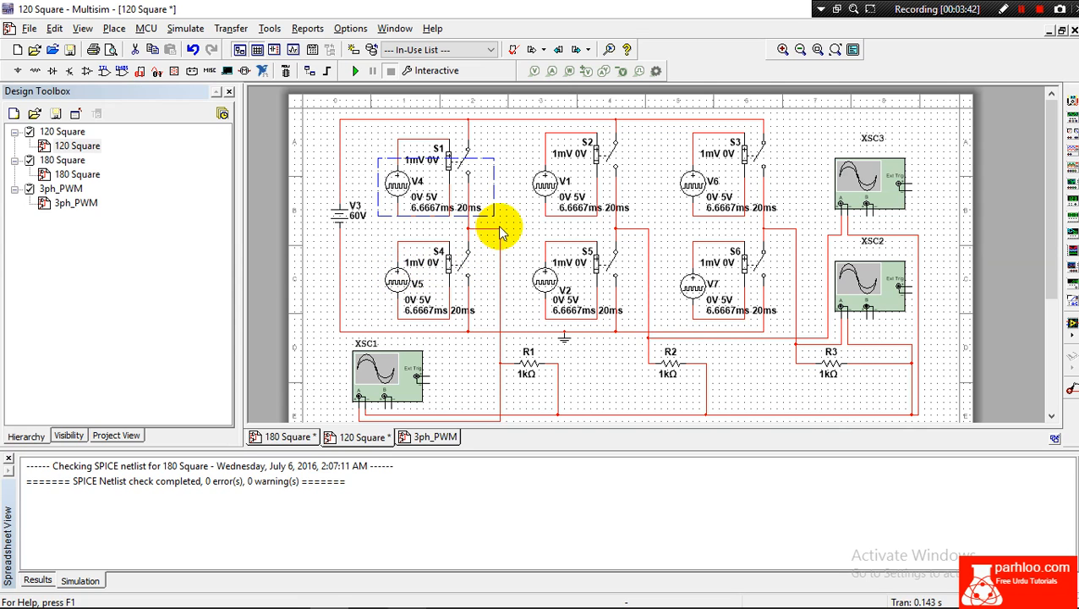
{"action": "left_click", "coordinate": [538, 193]}
{"action": "double_click", "coordinate": [542, 188]}
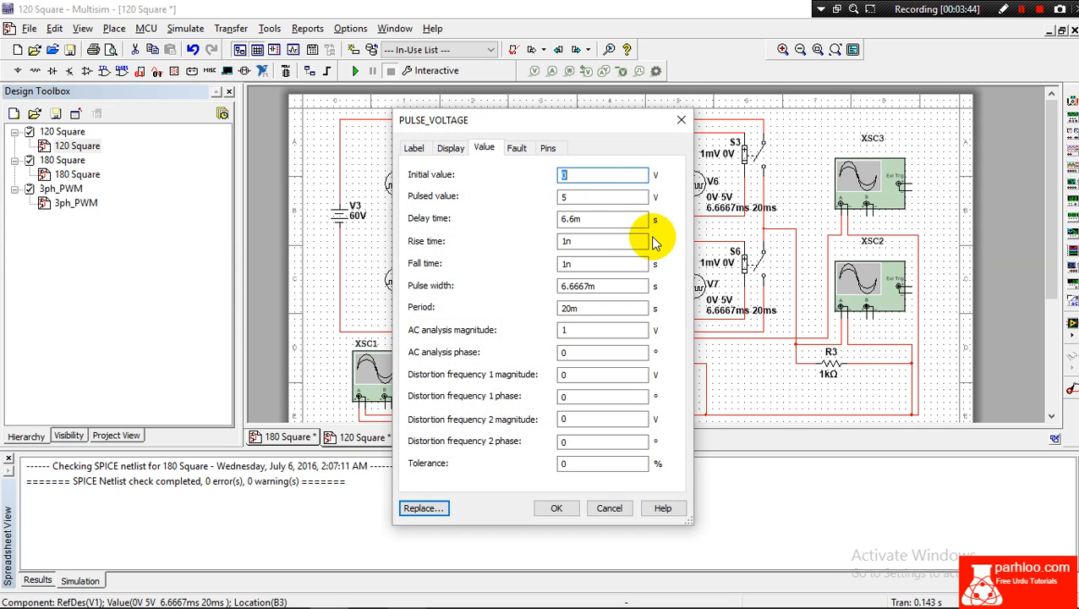
{"action": "left_click", "coordinate": [683, 123]}
{"action": "left_click", "coordinate": [700, 188]}
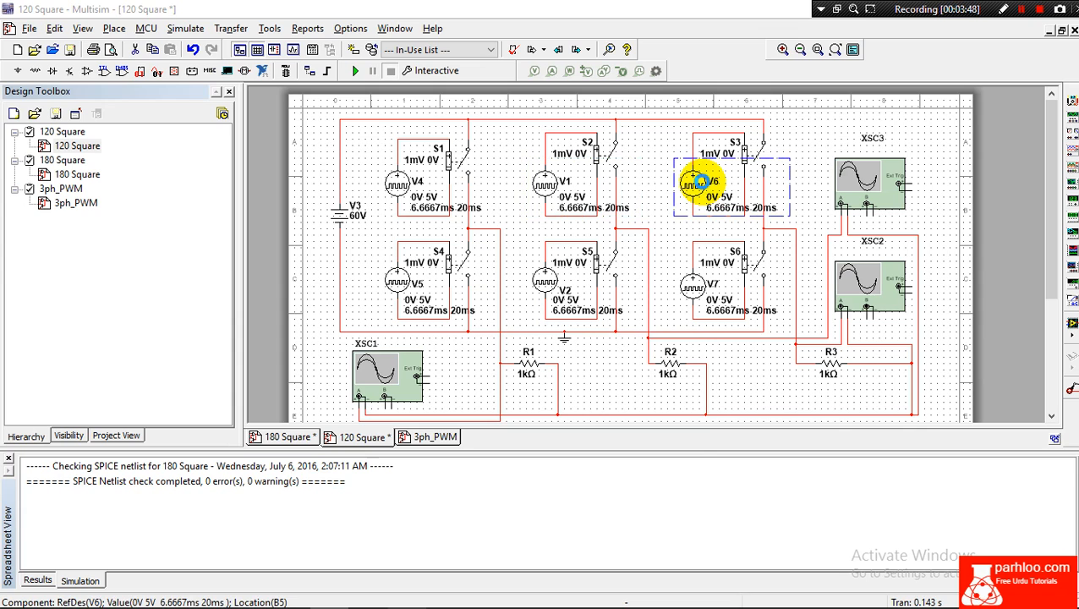
{"action": "double_click", "coordinate": [700, 187]}
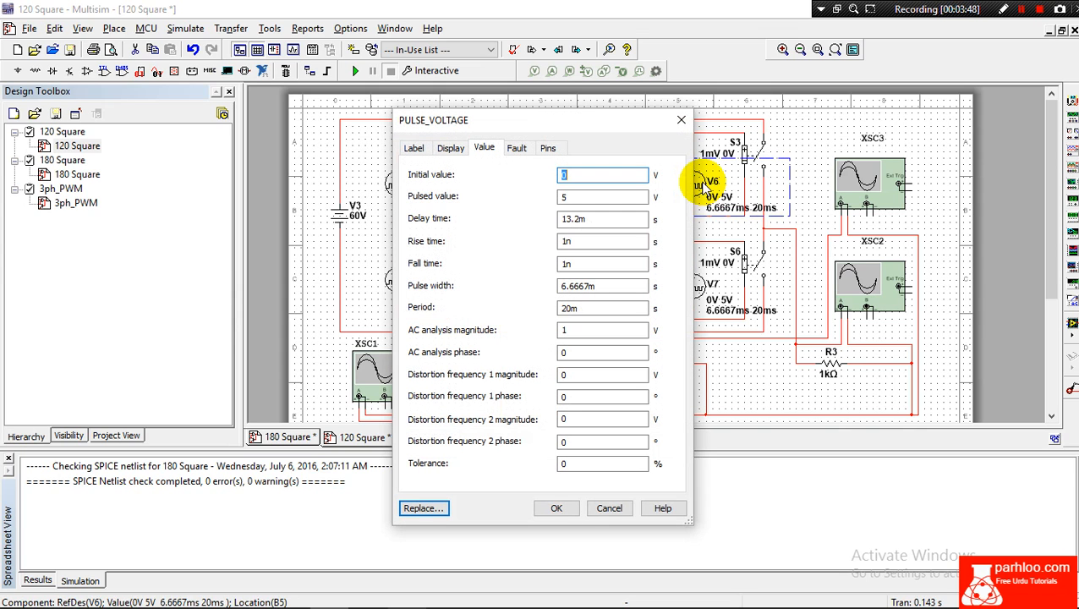
{"action": "left_click", "coordinate": [681, 122]}
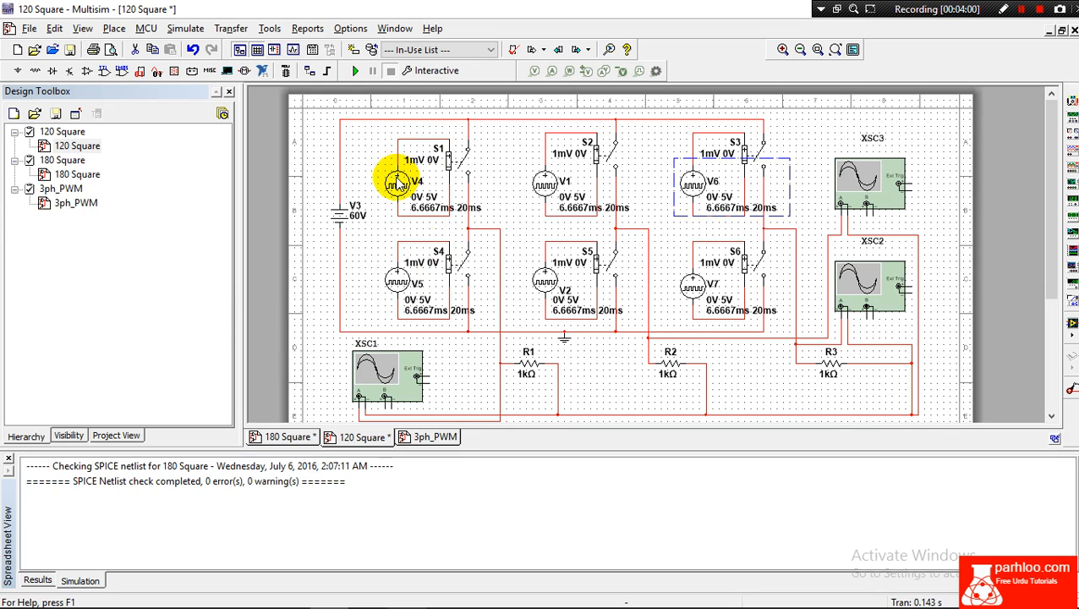
- Check the delay time of source V5, and compare the delay times of V1 and V2 in the second leg
{"action": "double_click", "coordinate": [403, 279]}
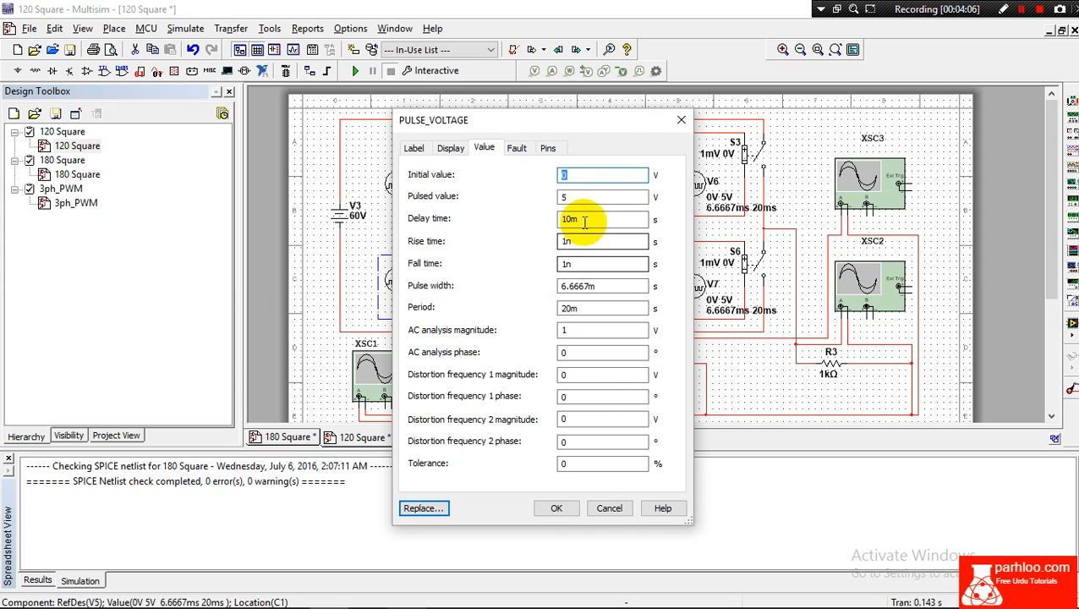
{"action": "left_click", "coordinate": [681, 120]}
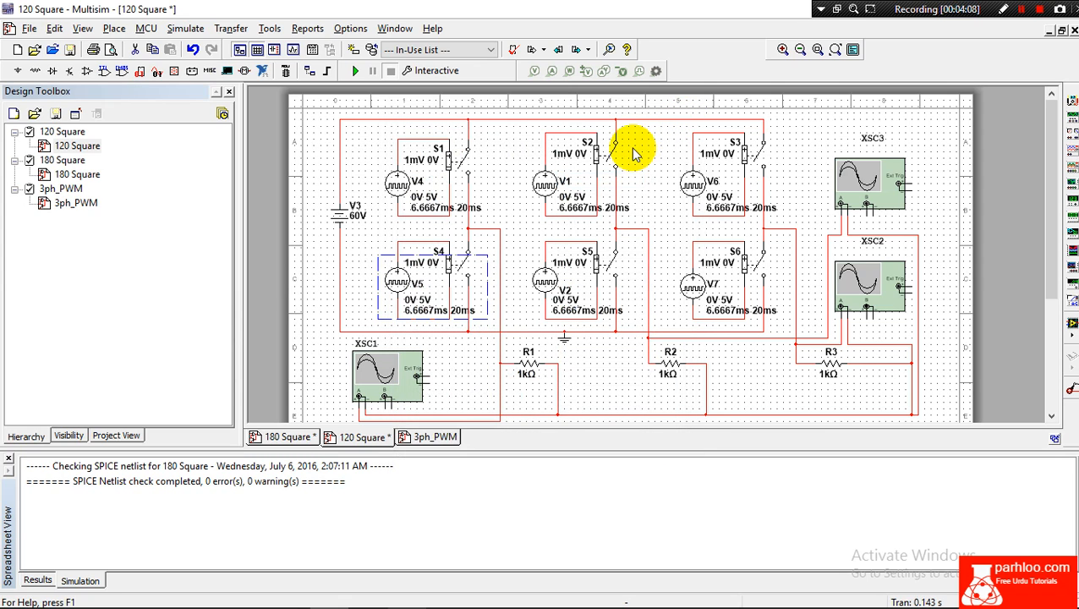
{"action": "left_click", "coordinate": [544, 177]}
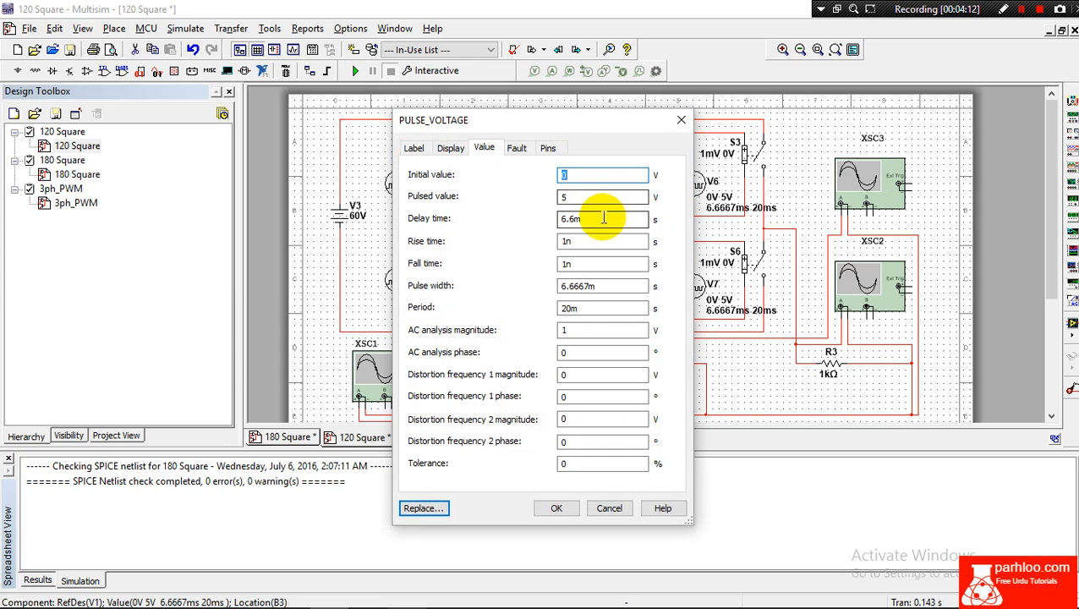
{"action": "left_click", "coordinate": [681, 127]}
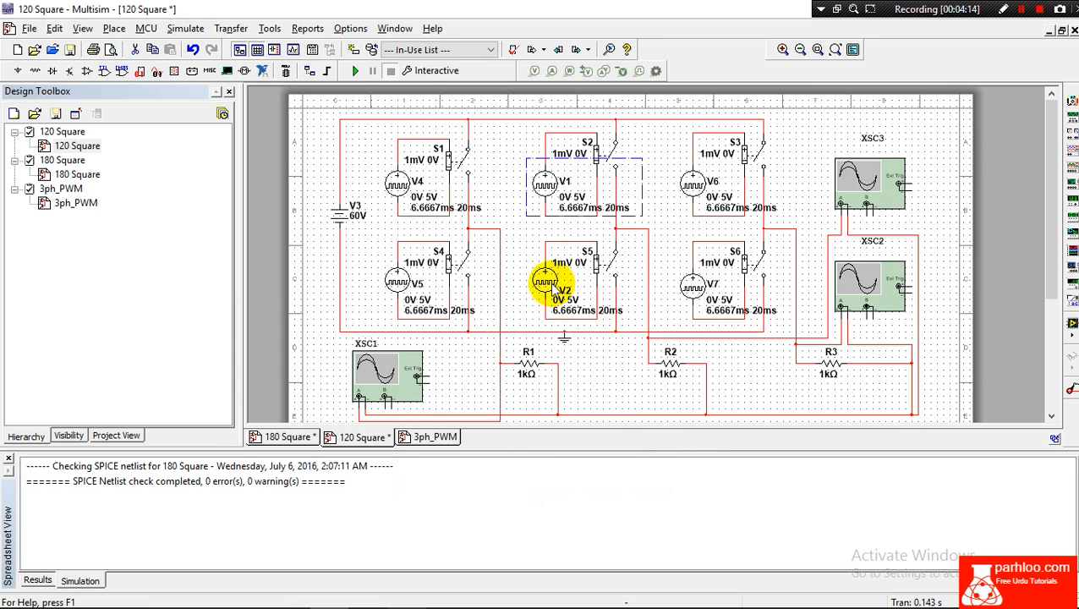
{"action": "left_click", "coordinate": [545, 276]}
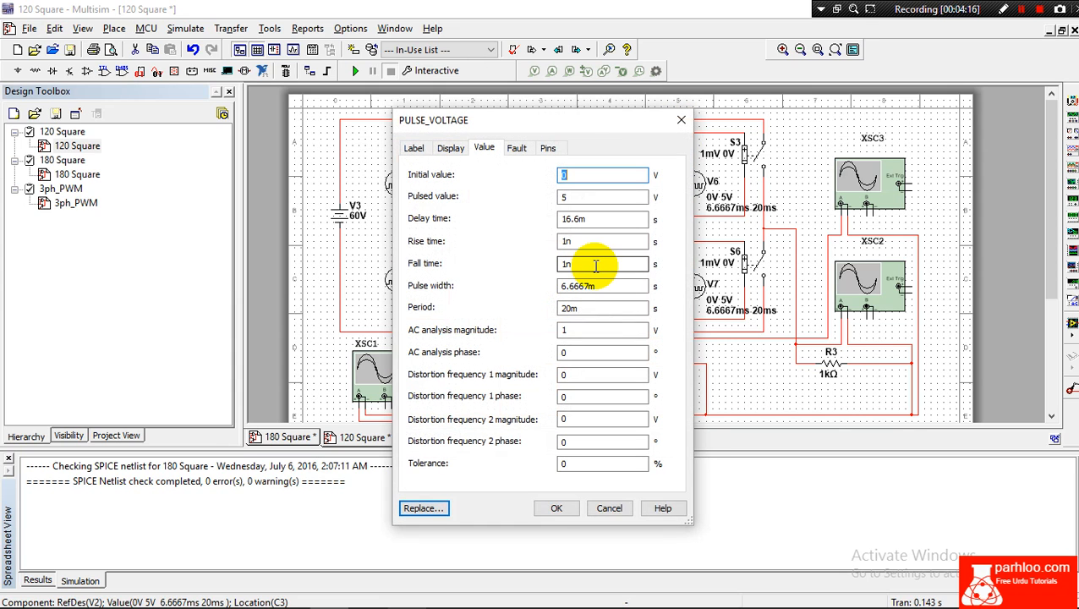
{"action": "double_click", "coordinate": [592, 219]}
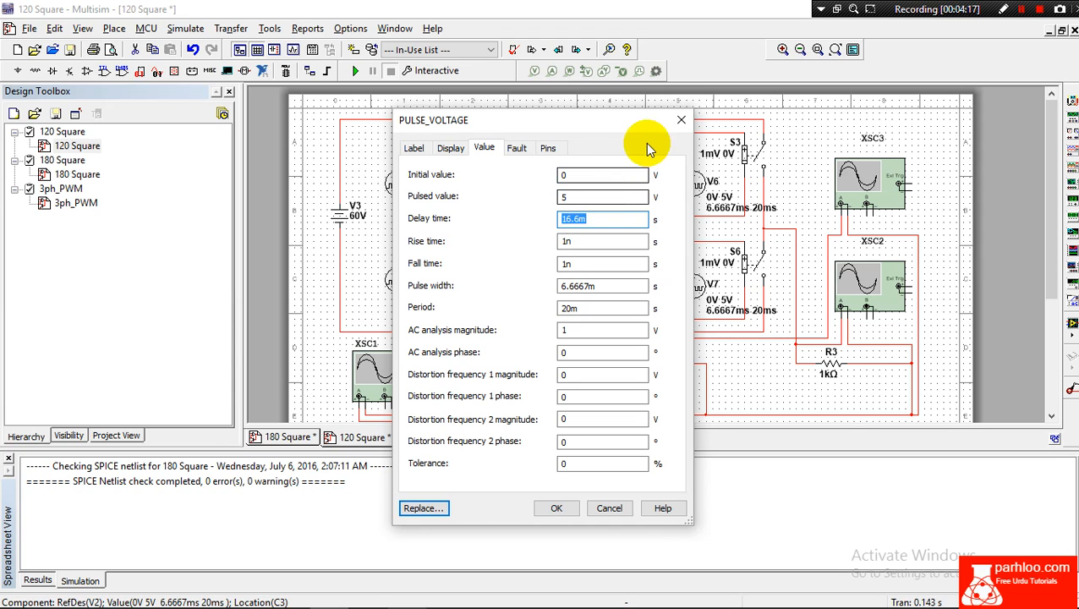
{"action": "left_click", "coordinate": [680, 120]}
- Compare the delay times of gate sources V6 and V7 in the third inverter leg
{"action": "double_click", "coordinate": [694, 185]}
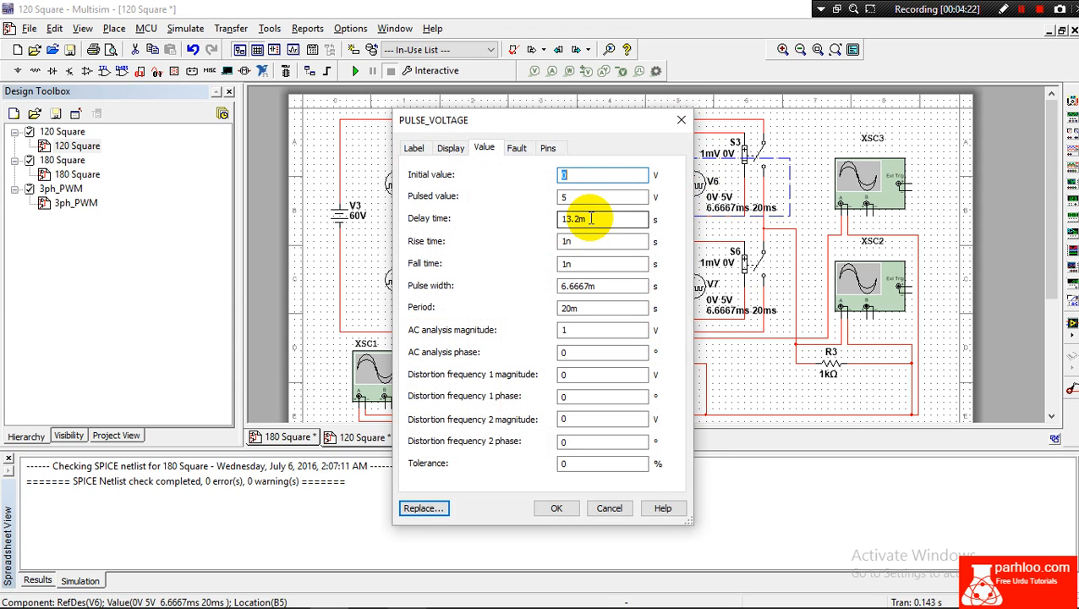
{"action": "left_click", "coordinate": [684, 123]}
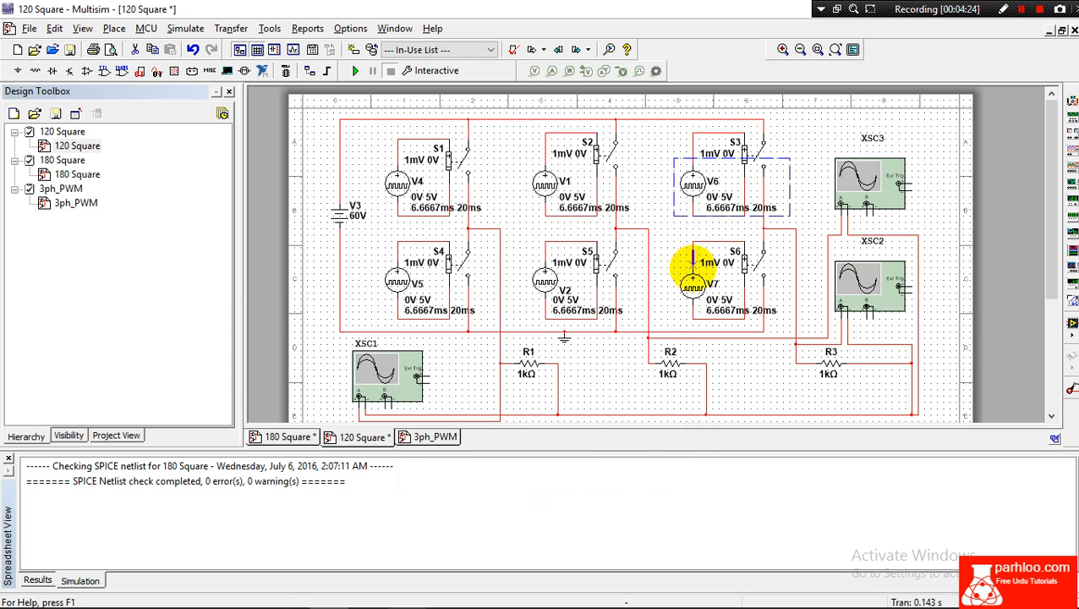
{"action": "left_click", "coordinate": [695, 285]}
{"action": "double_click", "coordinate": [695, 285]}
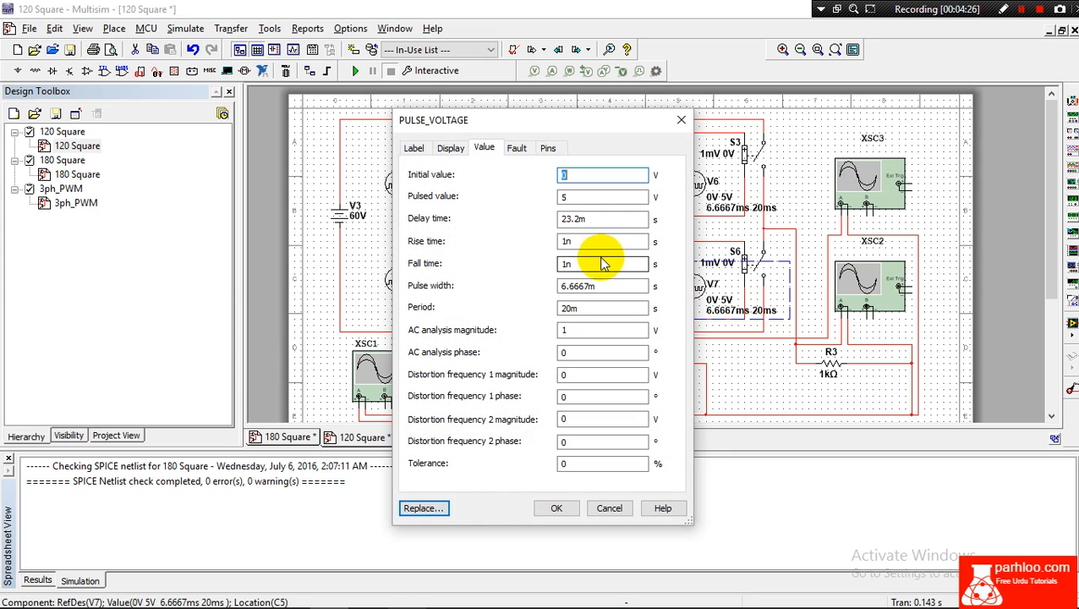
{"action": "left_click", "coordinate": [555, 507]}
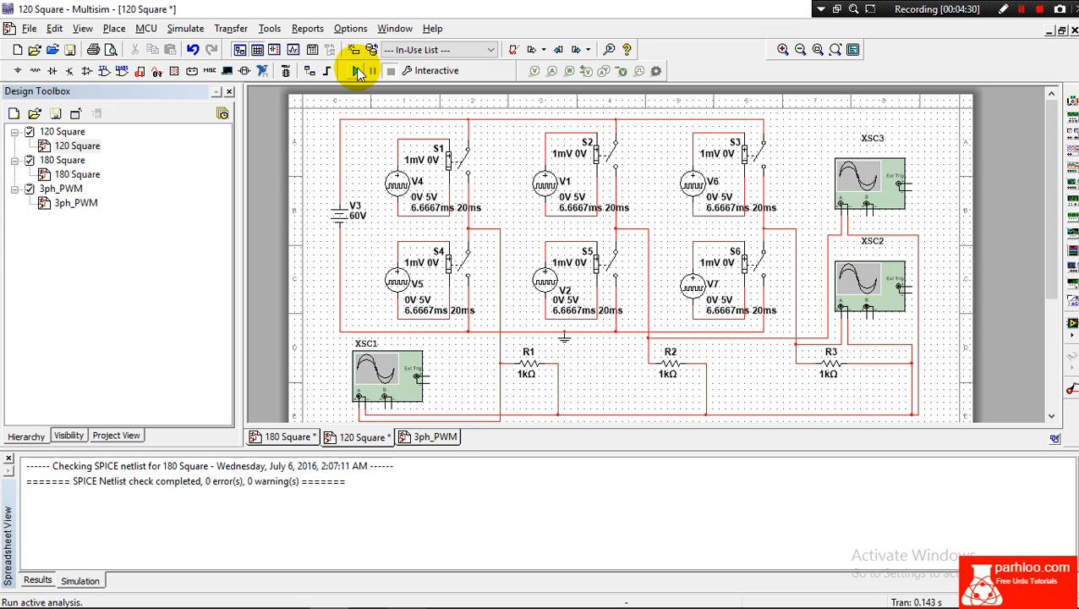
- Run the 120 Square simulation and open the displays of oscilloscopes XSC3, XSC2 and XSC1, moving XSC1 clear of the others
{"action": "left_click", "coordinate": [355, 70]}
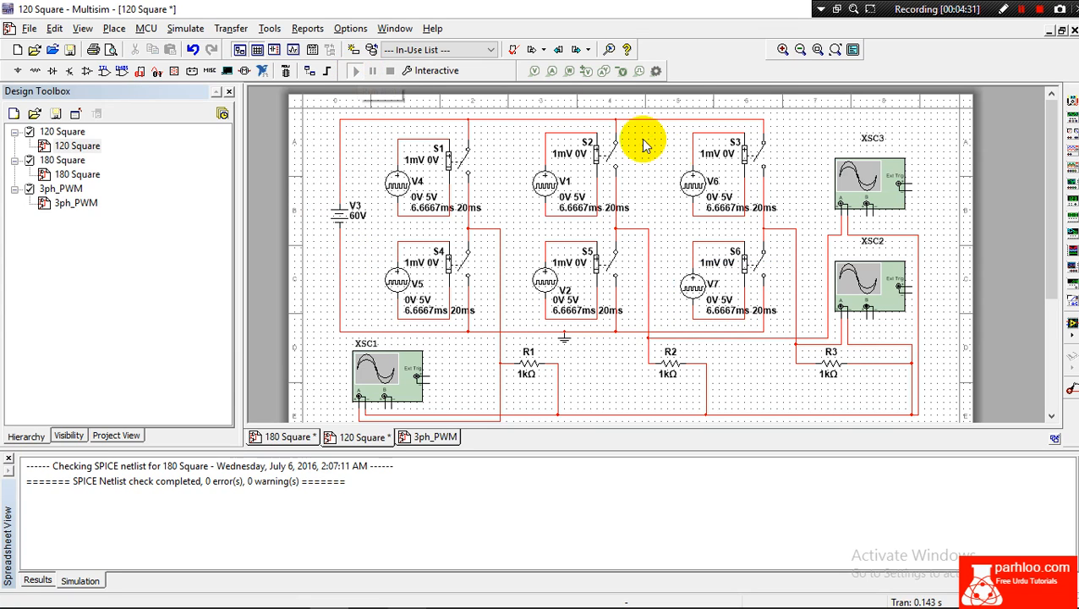
{"action": "double_click", "coordinate": [864, 192]}
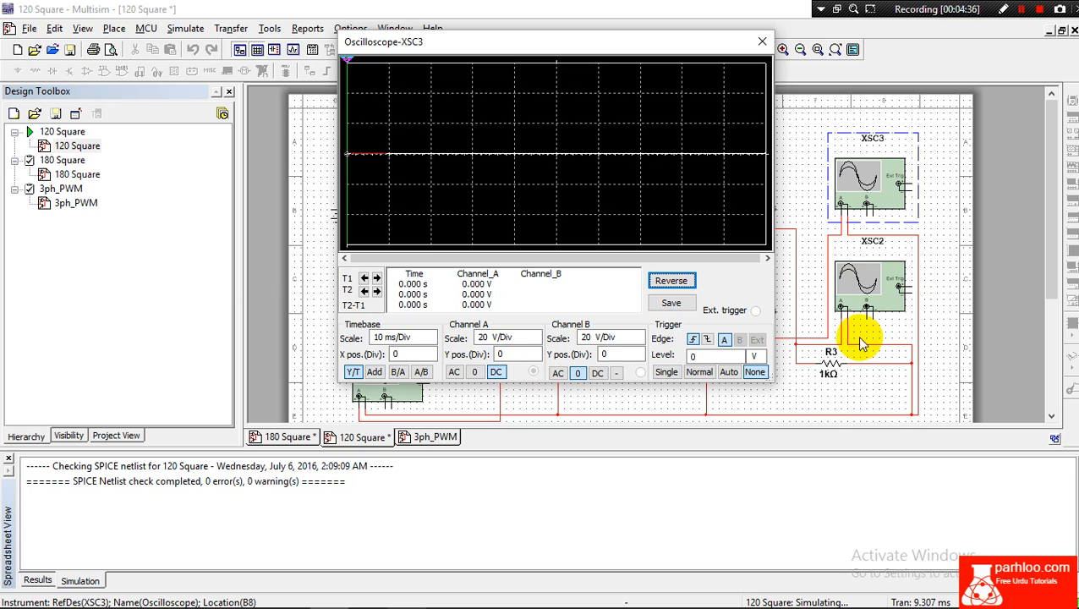
{"action": "double_click", "coordinate": [863, 281]}
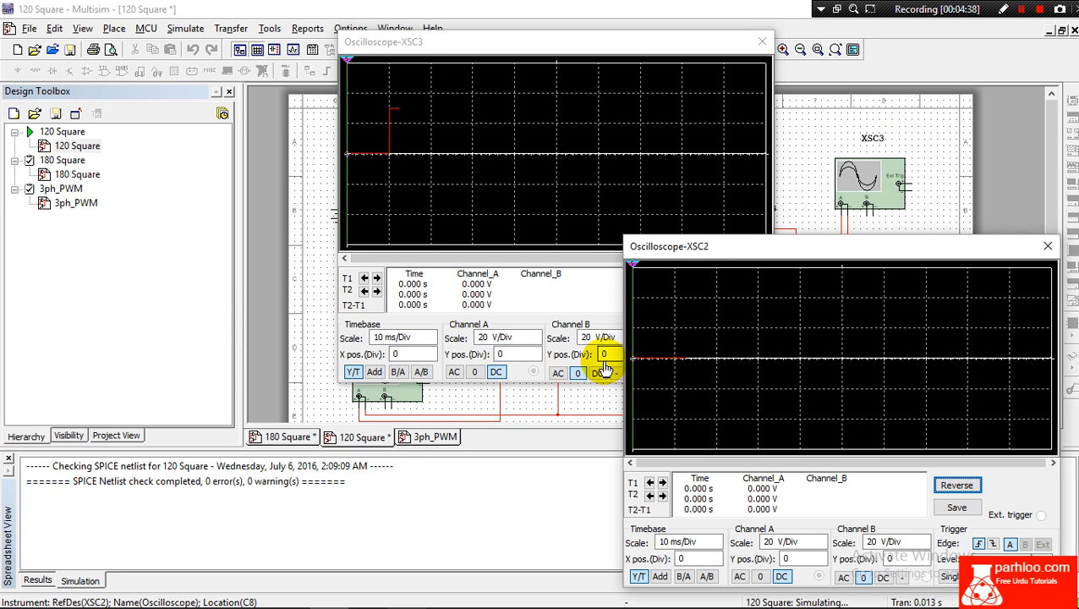
{"action": "double_click", "coordinate": [414, 400]}
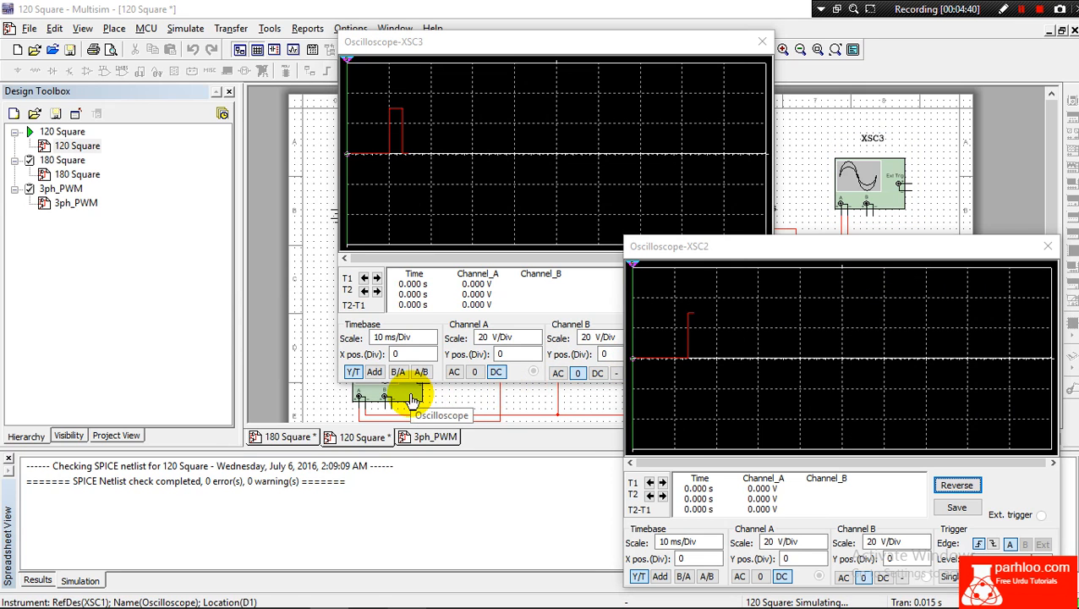
{"action": "left_click_drag", "start_coordinate": [509, 76], "coordinate": [335, 235]}
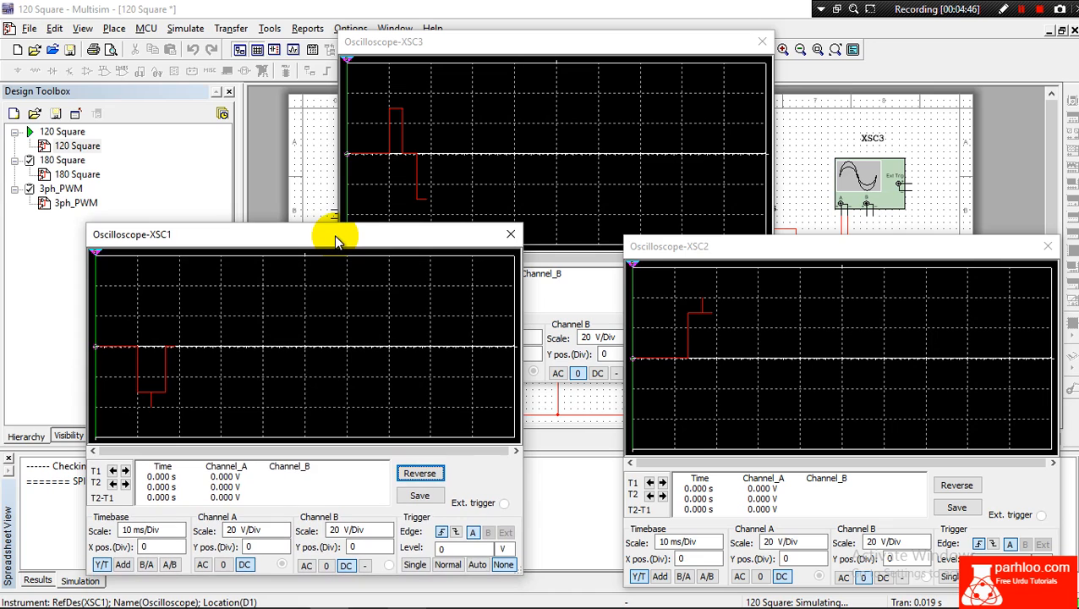